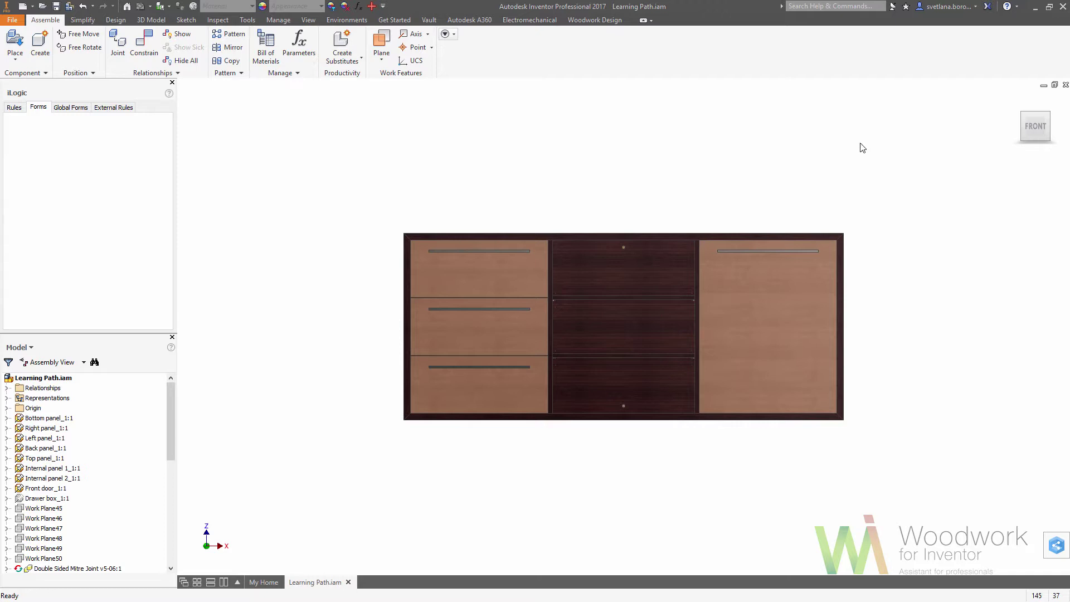
- Close the Learning Path document and load Learning Path.iam from Learning Path v2 into Assembly Copier
click(1065, 86)
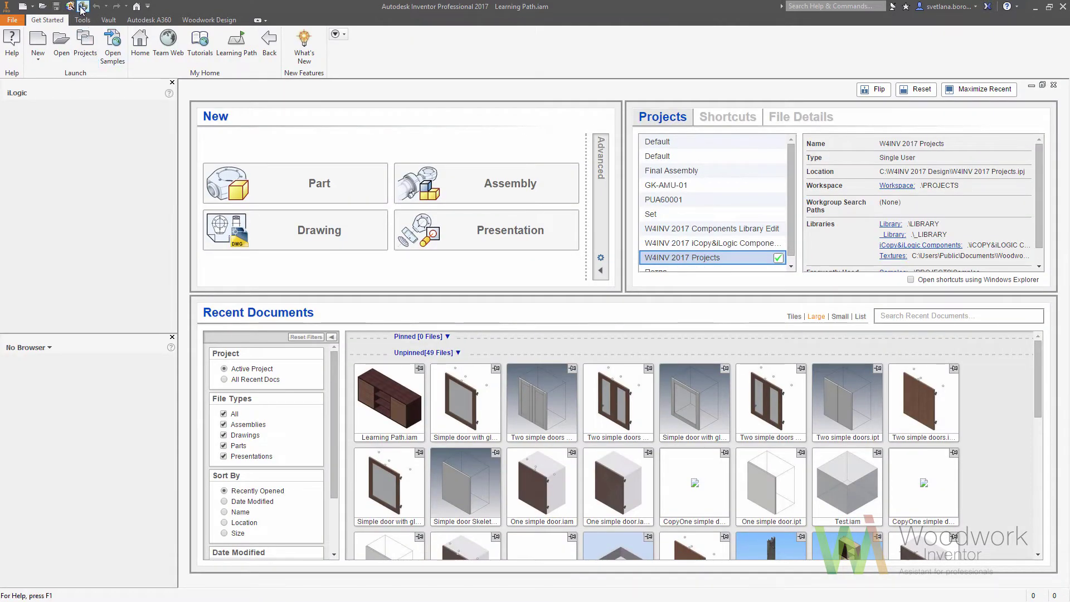
click(82, 8)
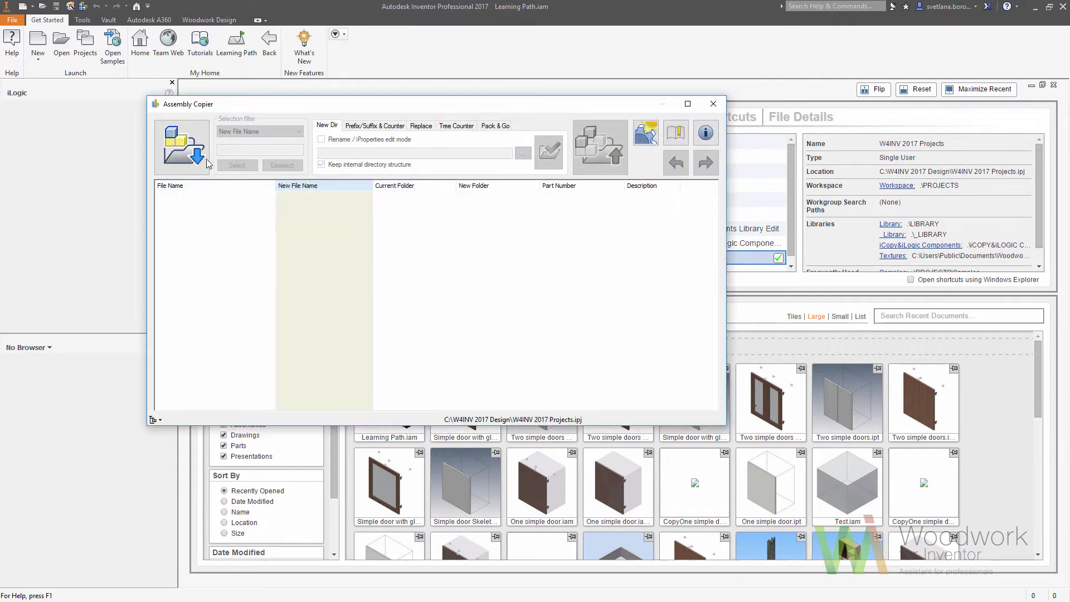
click(208, 164)
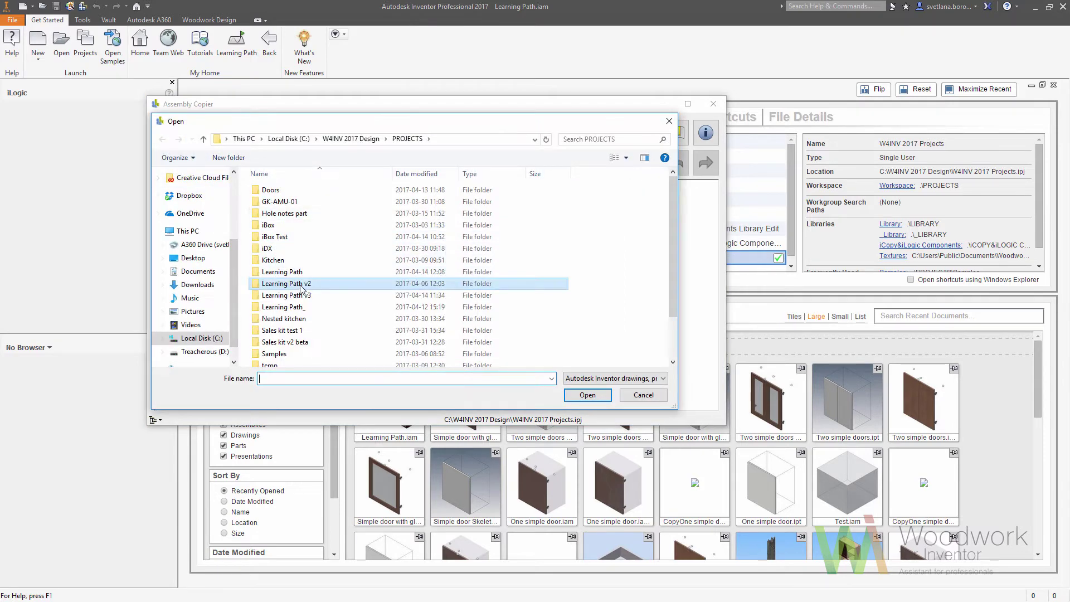
double_click(300, 284)
double_click(301, 214)
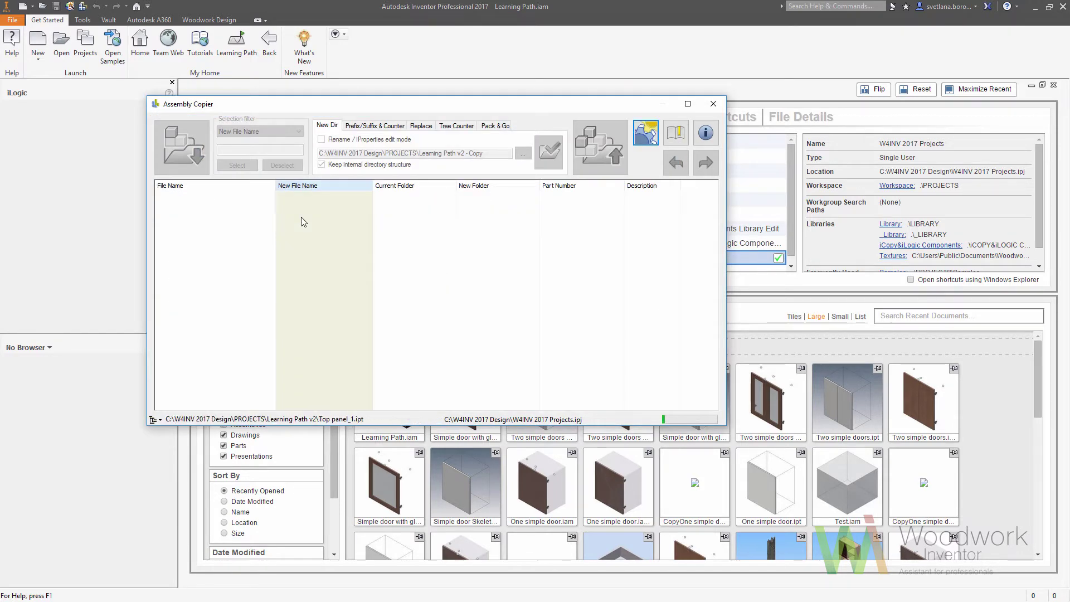
- Copy the original file names into the Description column and enable Rename/iProperties editing
click(678, 346)
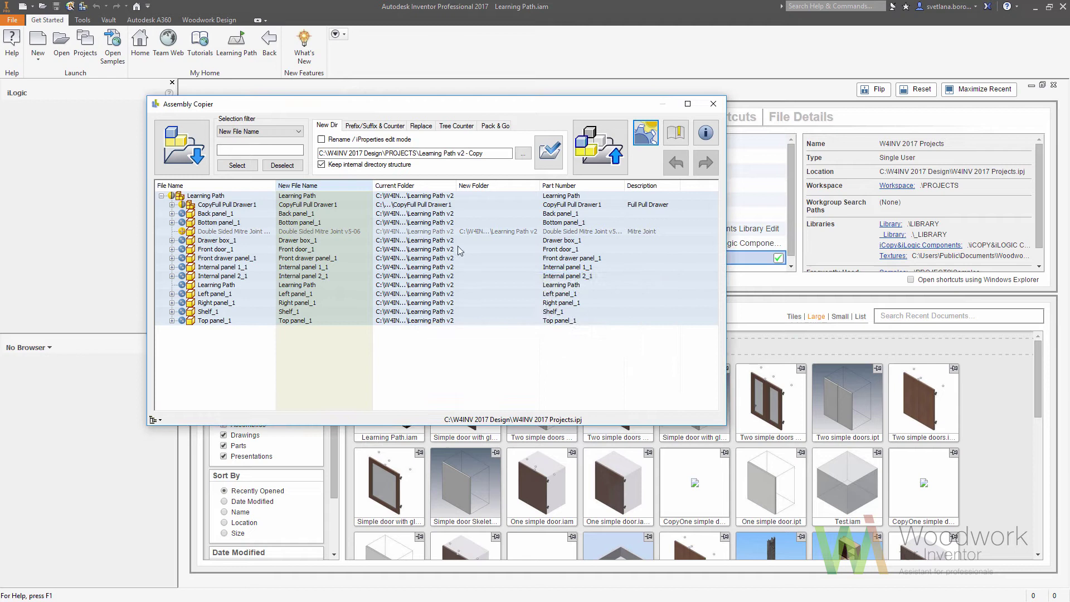
right_click(341, 195)
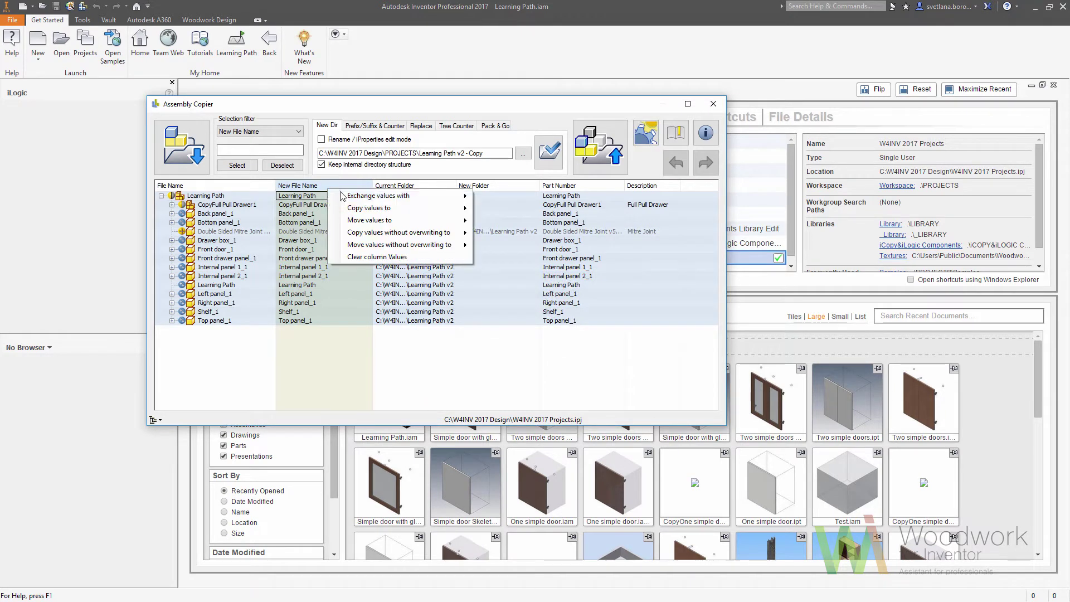
mouse_move(417, 207)
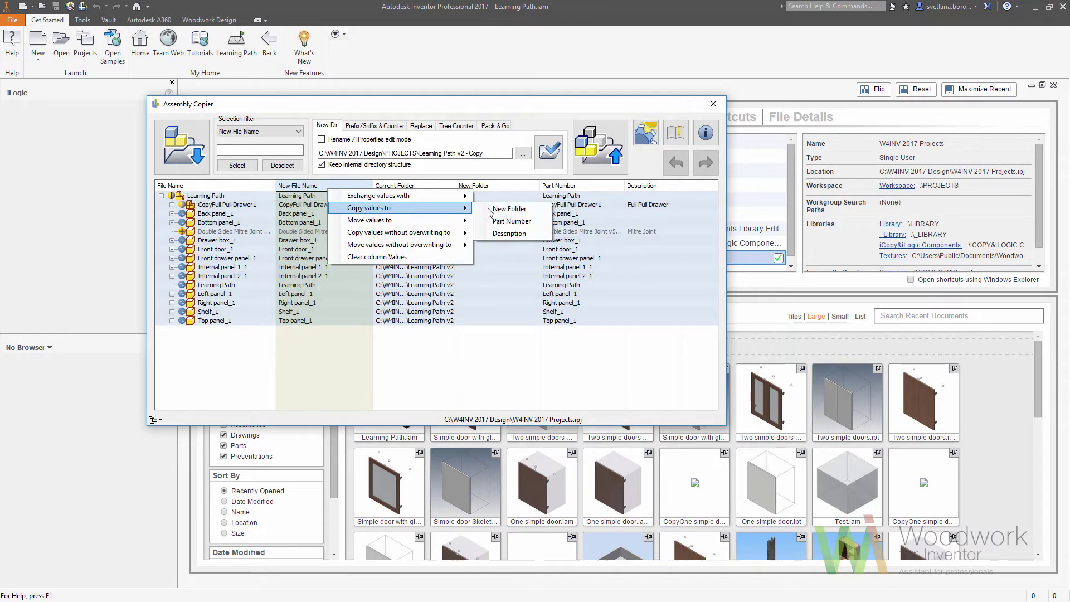
click(509, 233)
click(390, 140)
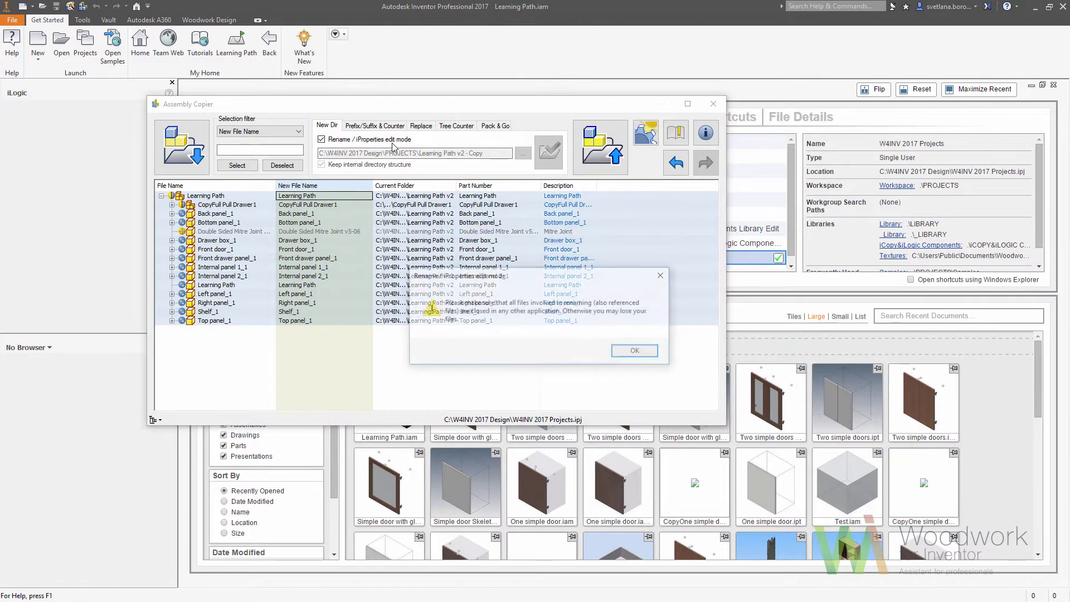
click(629, 349)
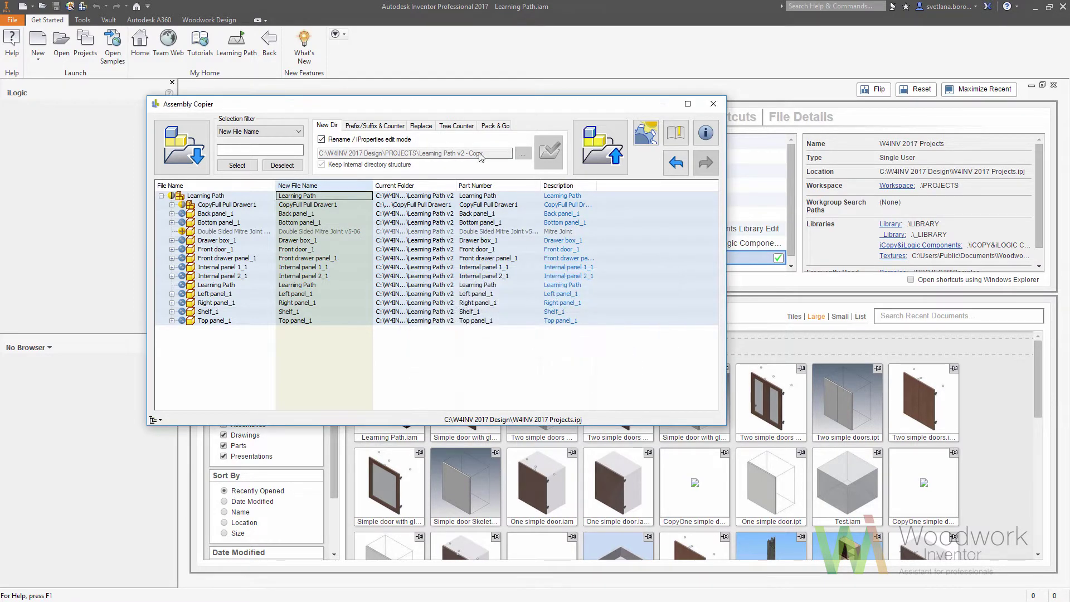
- Number the new names with Tree Counter root SK, copy them to Part Number, and rename the files
click(456, 125)
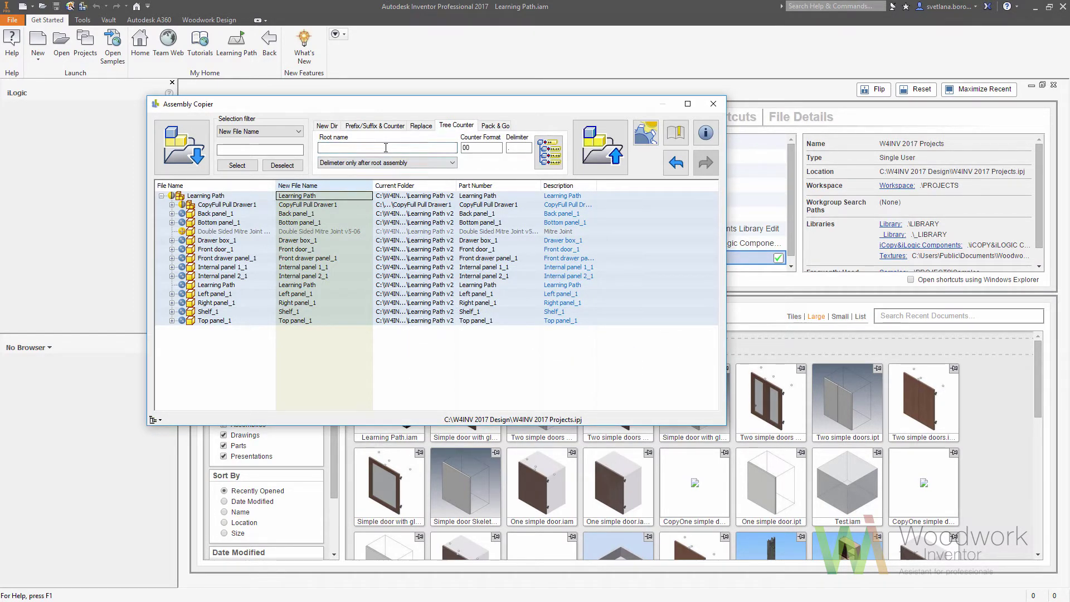
click(549, 152)
right_click(339, 188)
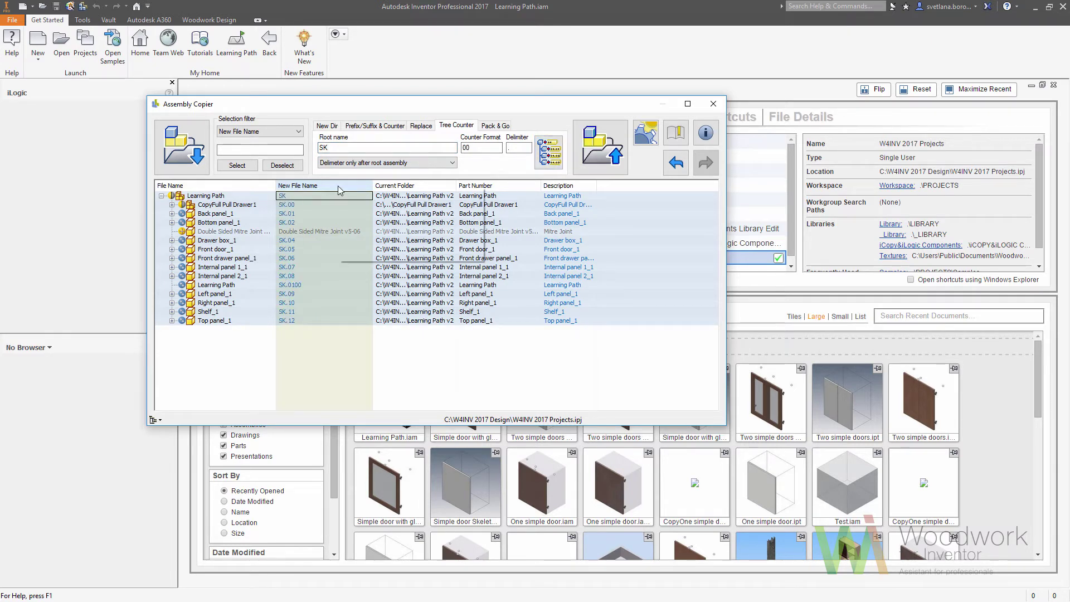
mouse_move(412, 205)
click(521, 206)
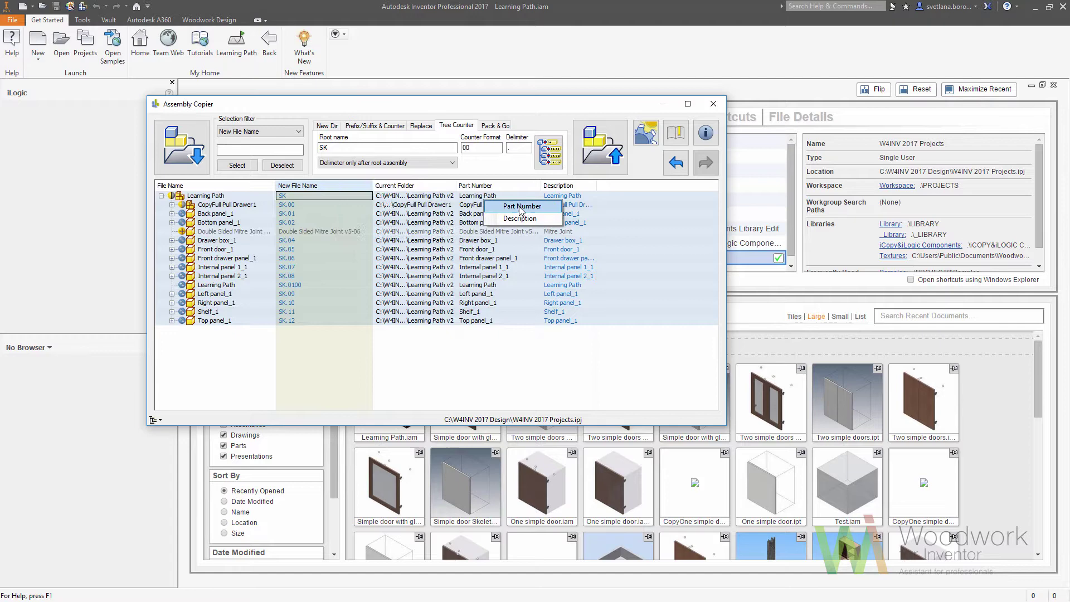
click(596, 159)
click(396, 233)
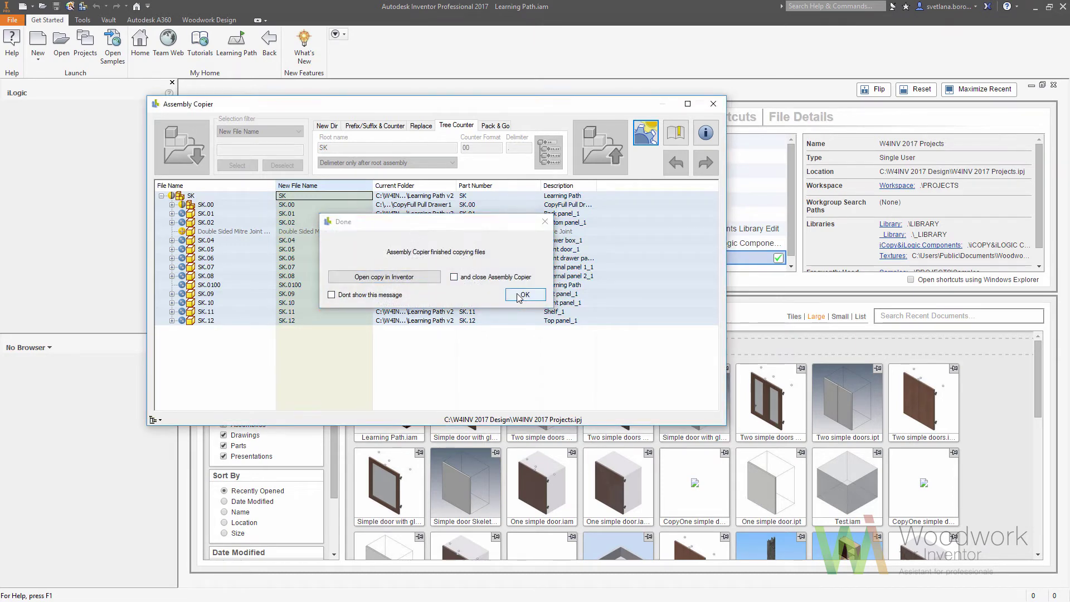
click(513, 292)
- Close Assembly Copier, open the renamed SK.iam assembly, and widen the model tree
click(713, 104)
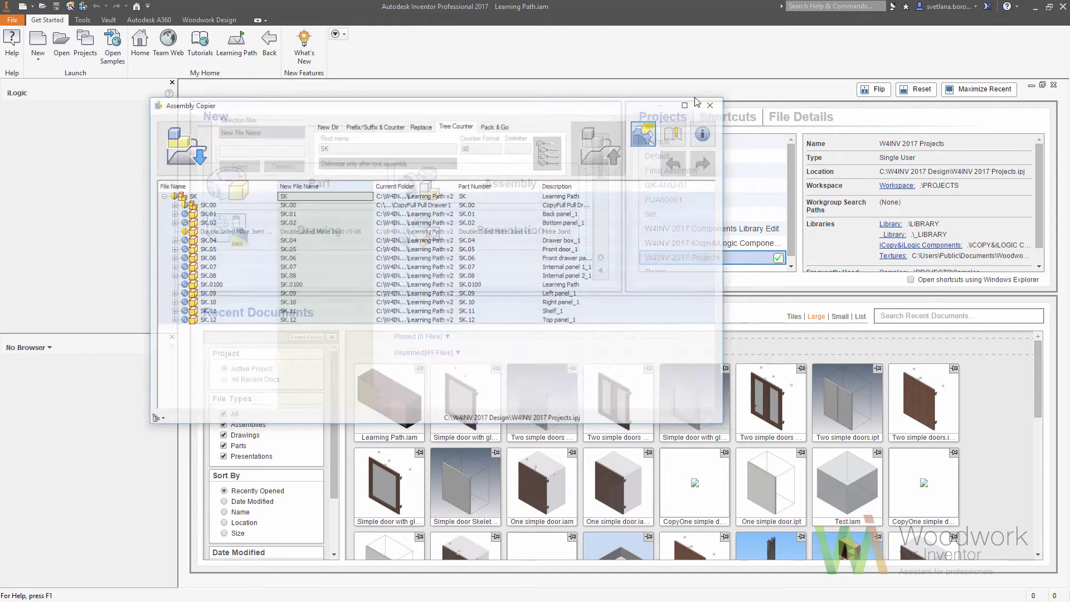
click(60, 52)
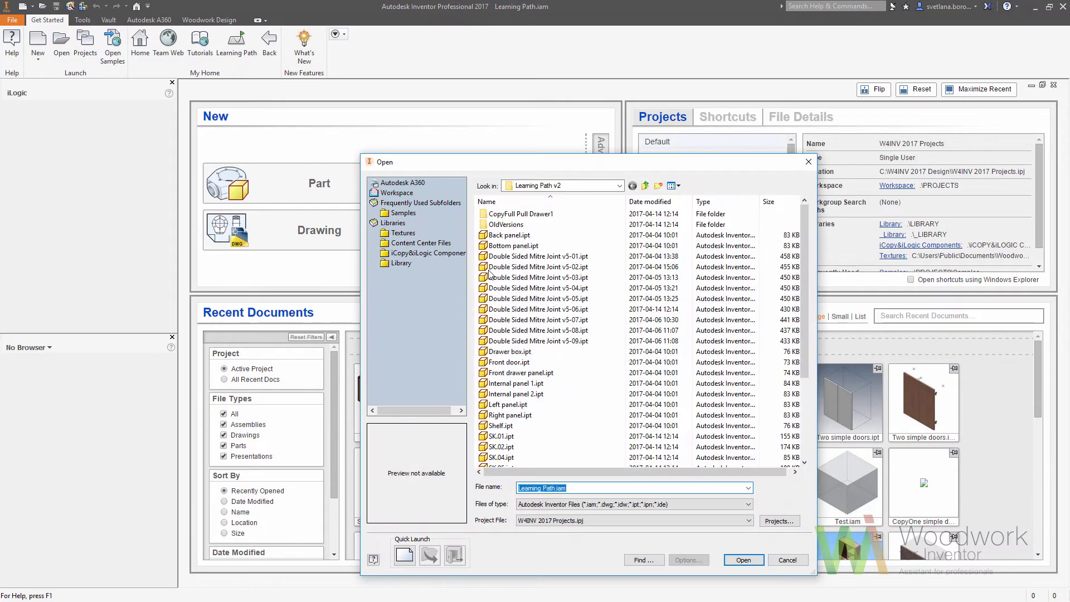
scroll(548, 394, down, 5)
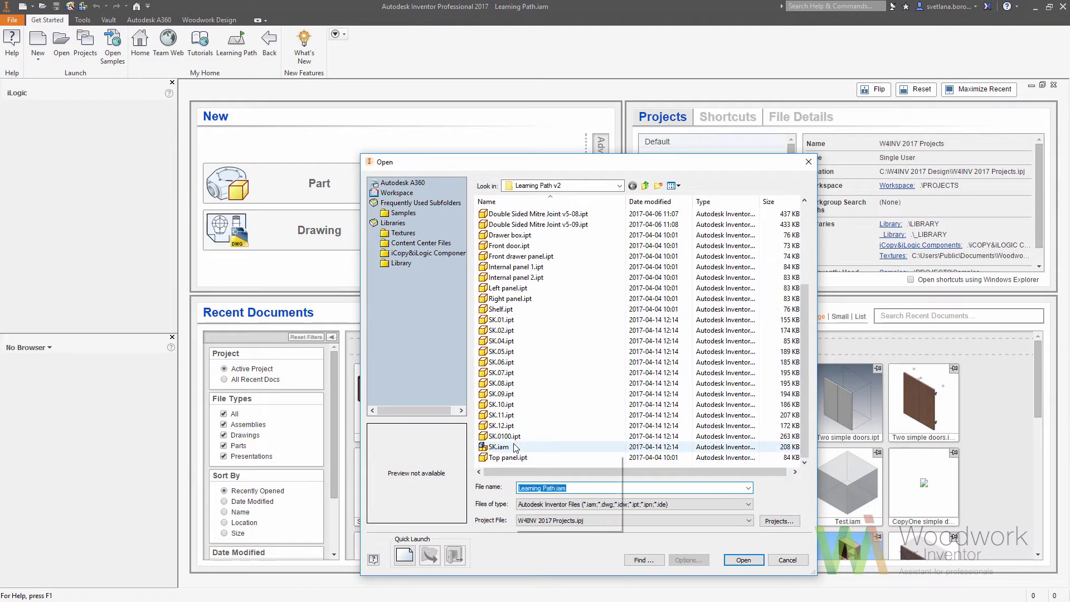
key(Escape)
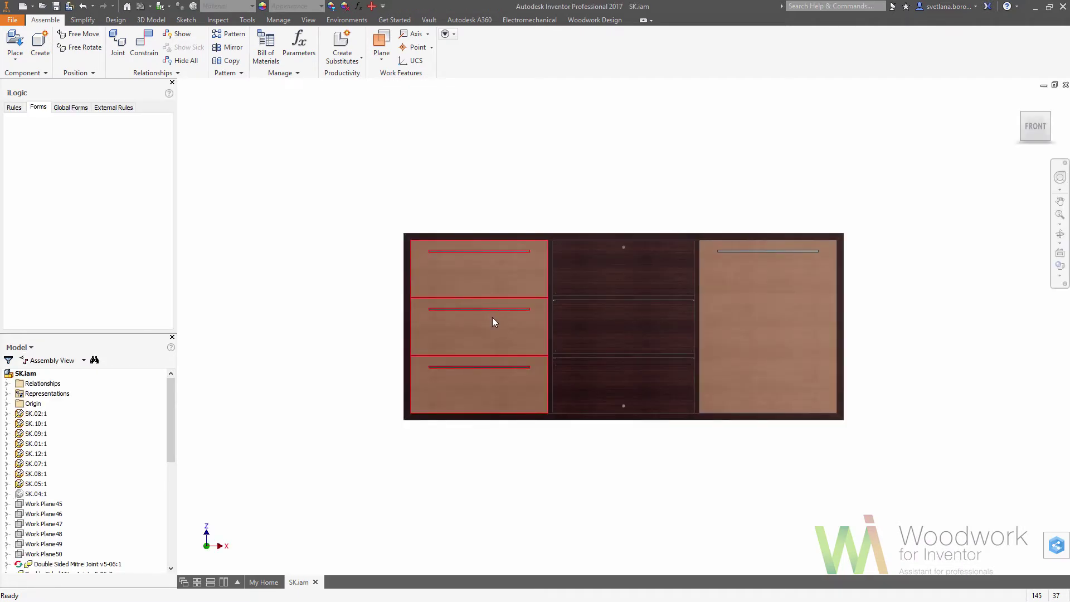
click(173, 83)
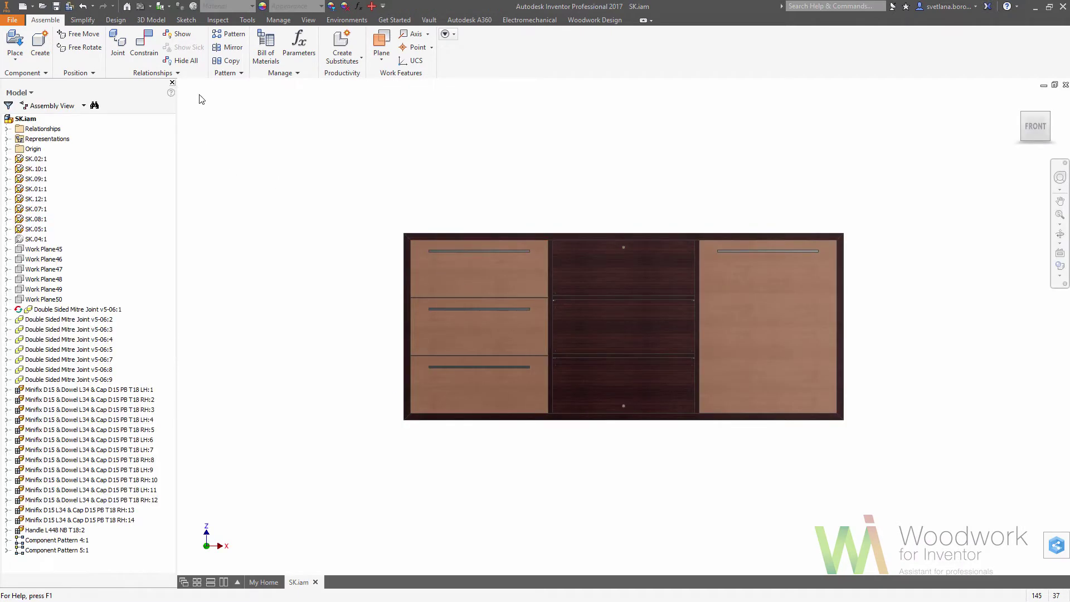
- Set the Woodwork Design Nodes labels to Part Number and Description and apply them
click(594, 19)
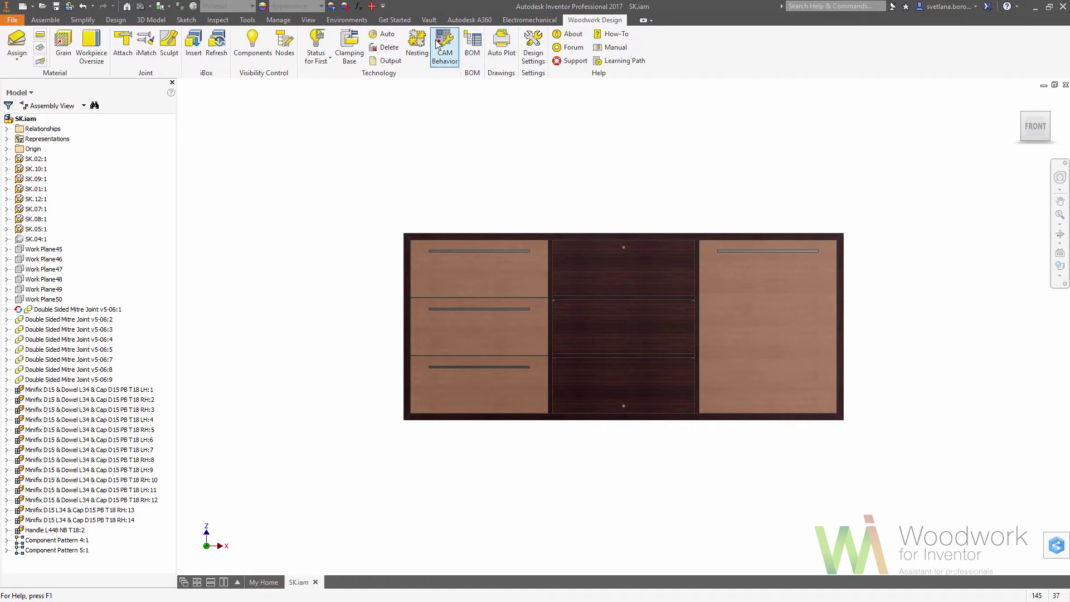
click(285, 47)
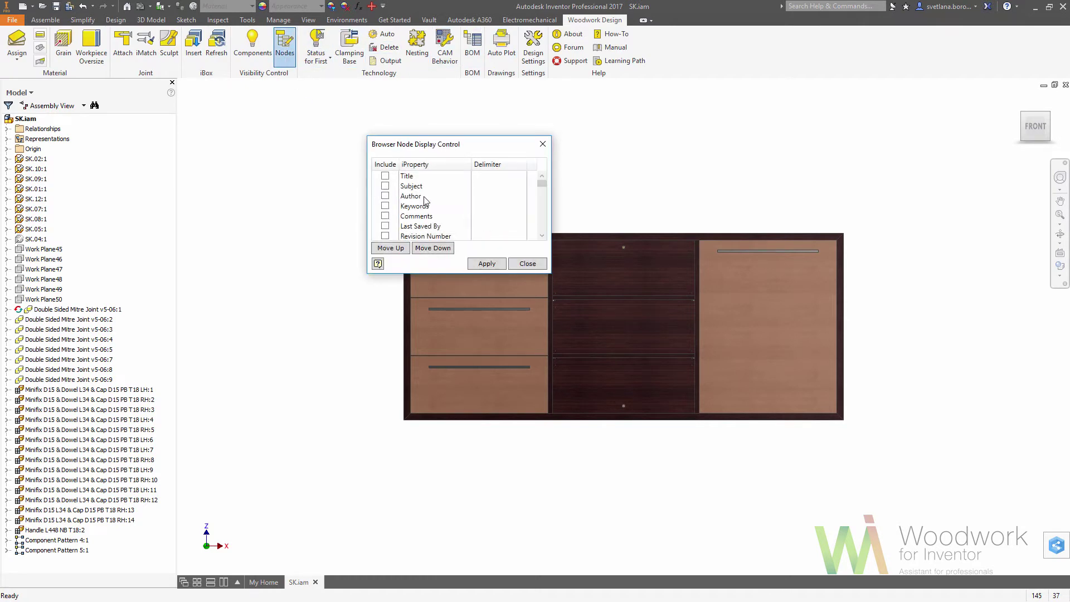
scroll(425, 201, down, 1)
scroll(425, 200, down, 1)
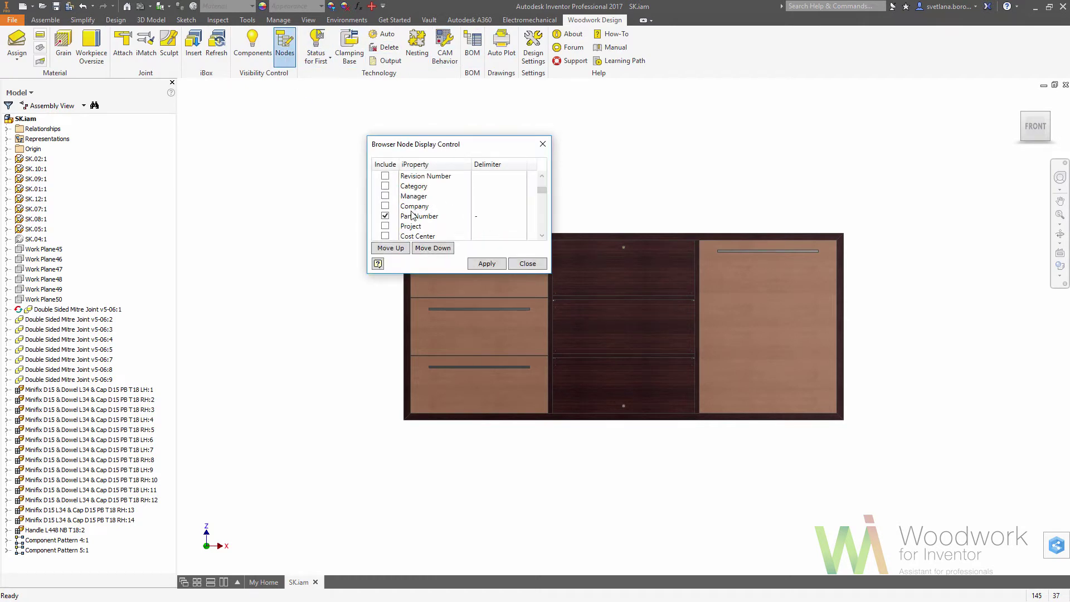
click(385, 216)
scroll(443, 217, down, 1)
scroll(443, 216, down, 2)
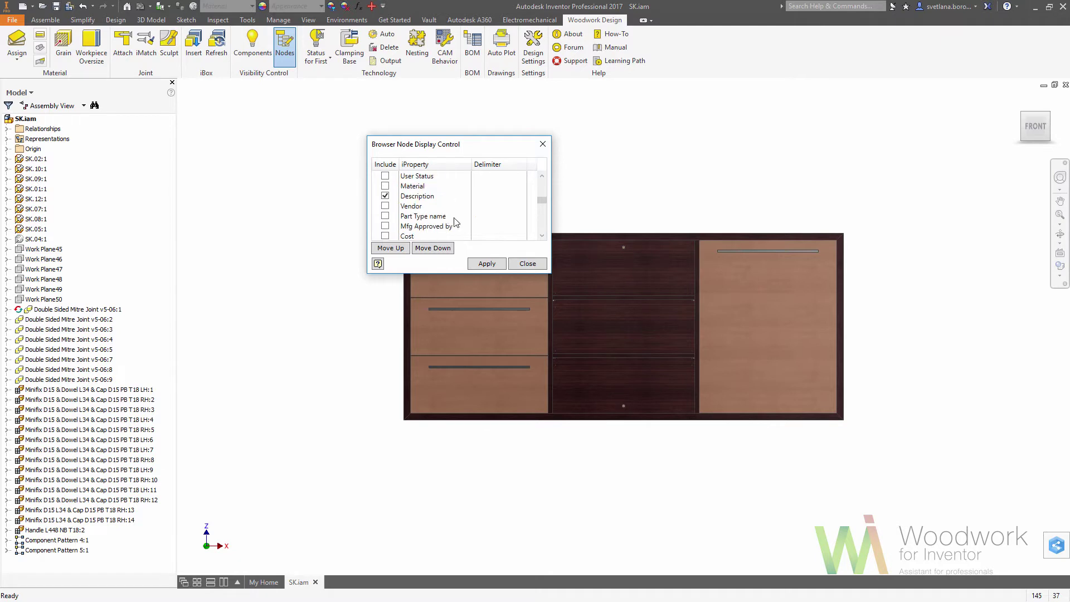
click(492, 264)
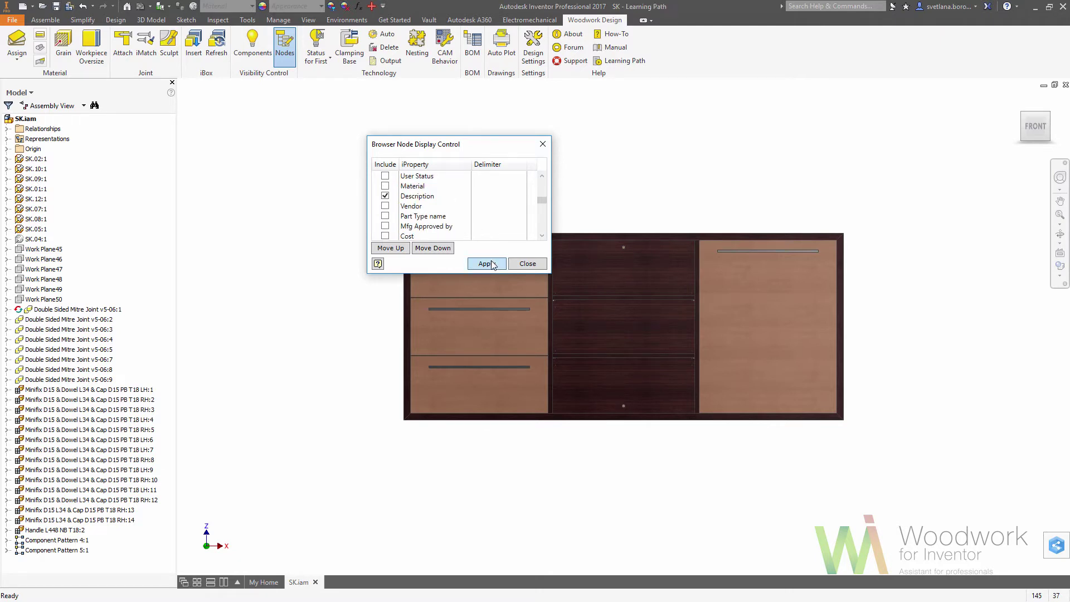
click(527, 264)
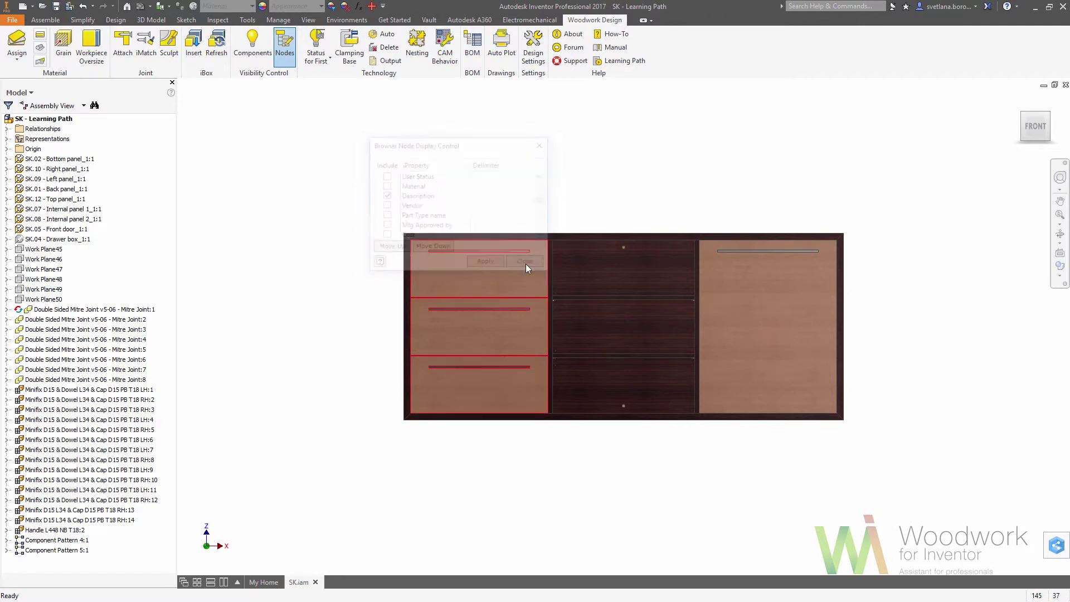
- Generate the bill of materials for the SK cabinet from the Woodwork Design ribbon
click(472, 47)
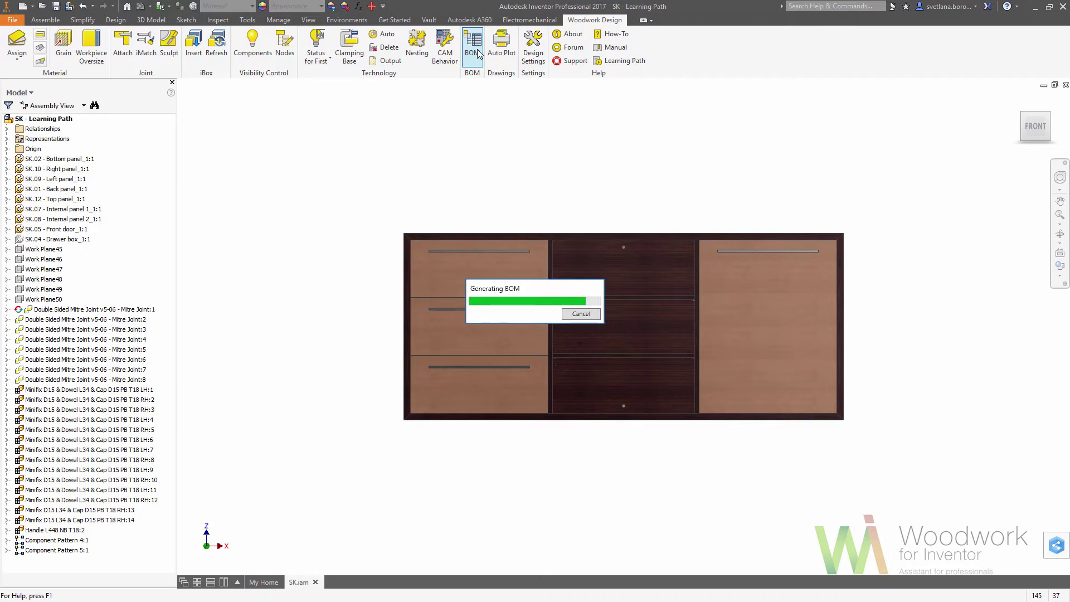
- Create a new material replacement configuration named Learning Path
click(350, 194)
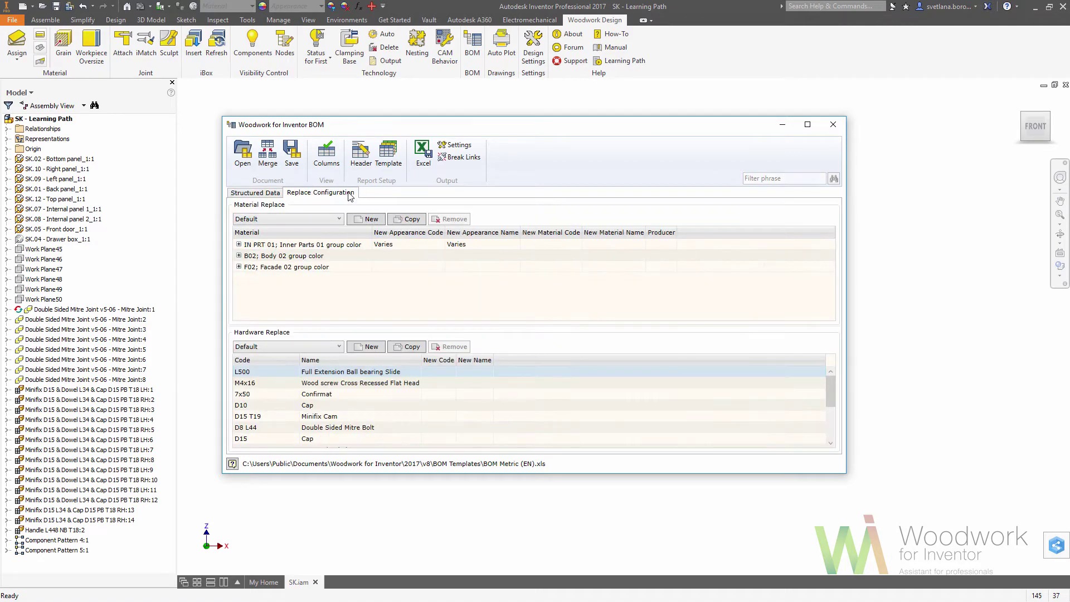
click(366, 219)
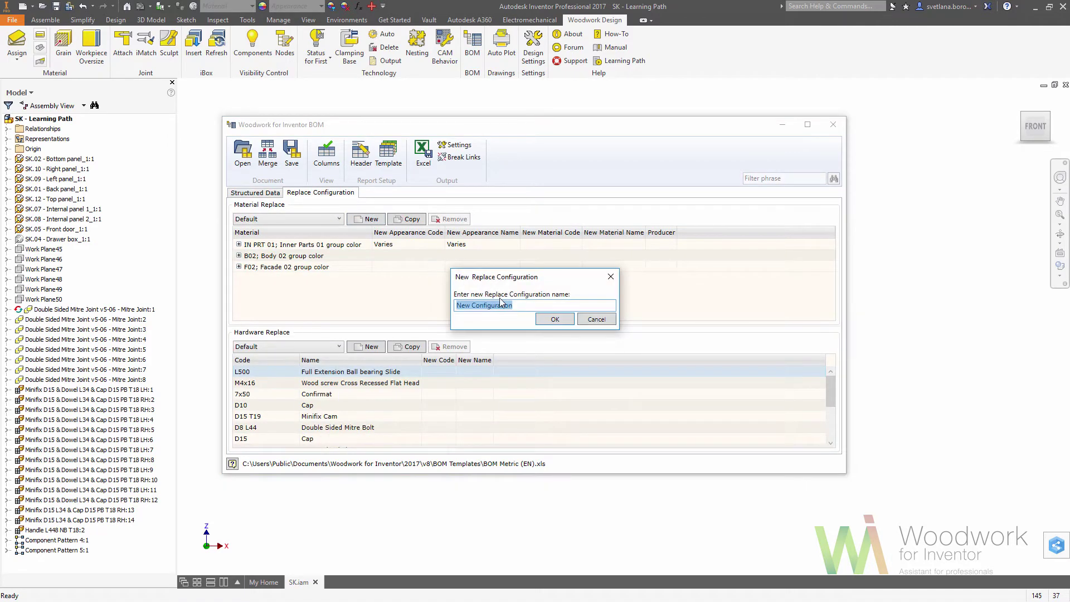
text(Learning Path)
click(563, 320)
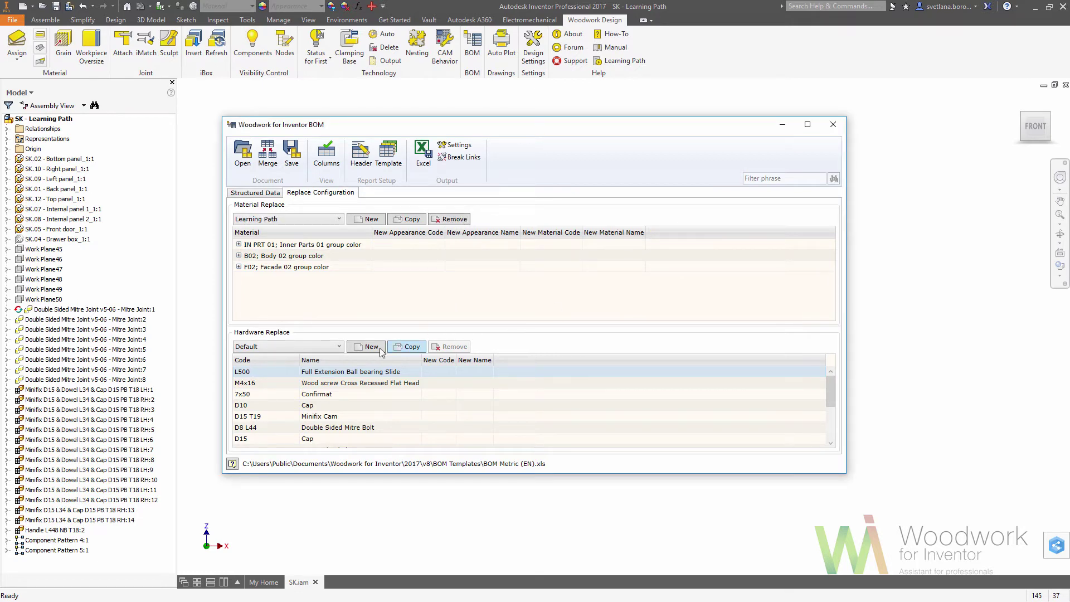
- Set Materials.xls from W4INV 2017 Design\PROJECTS\Samples\Replacement Data\Materials as the appearance data source
click(425, 245)
click(440, 245)
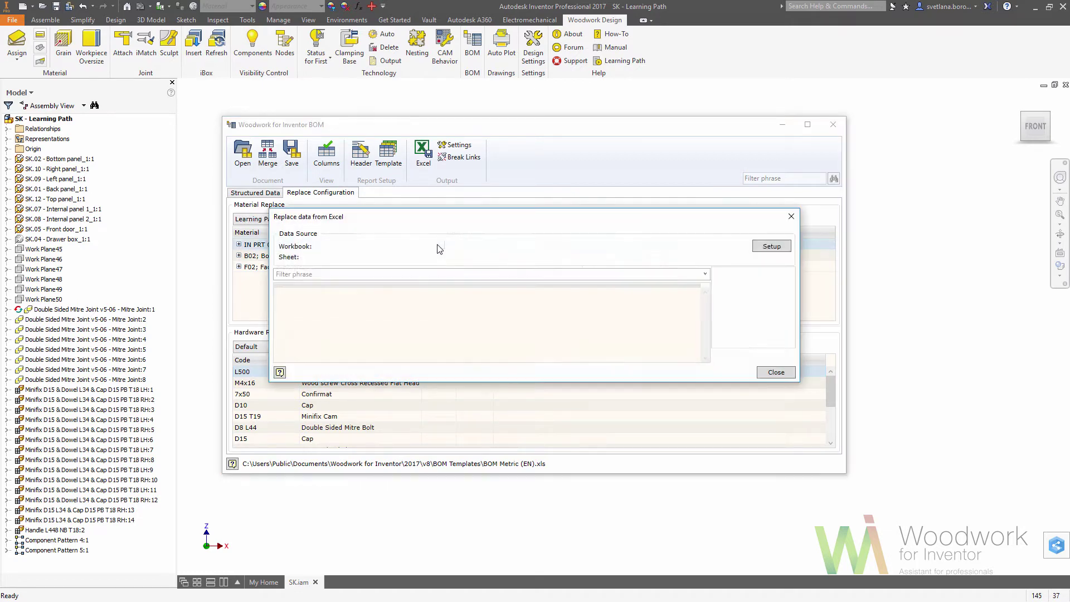
click(770, 246)
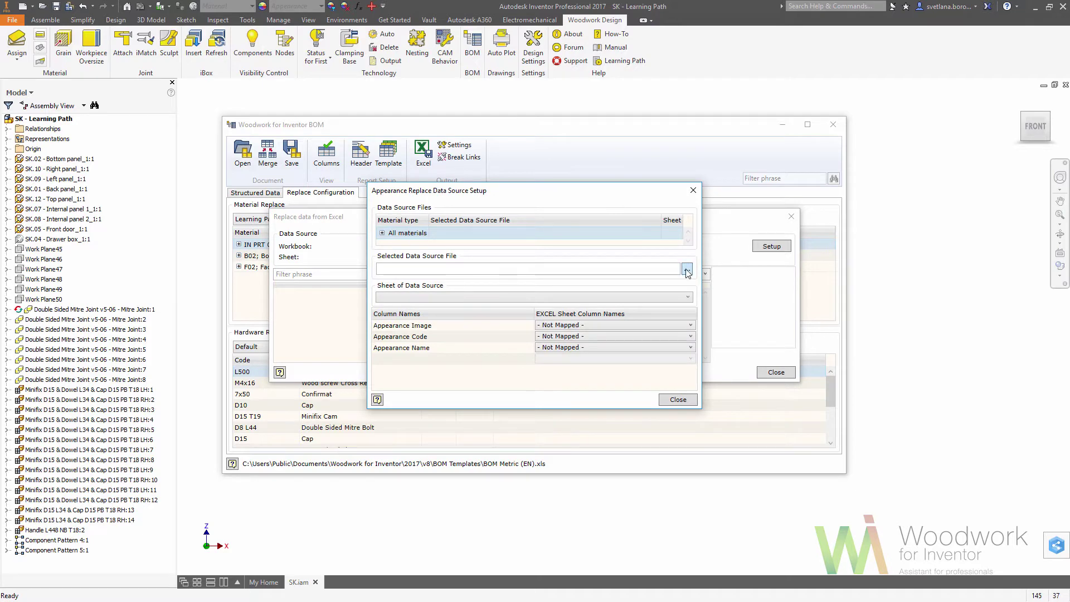
click(687, 270)
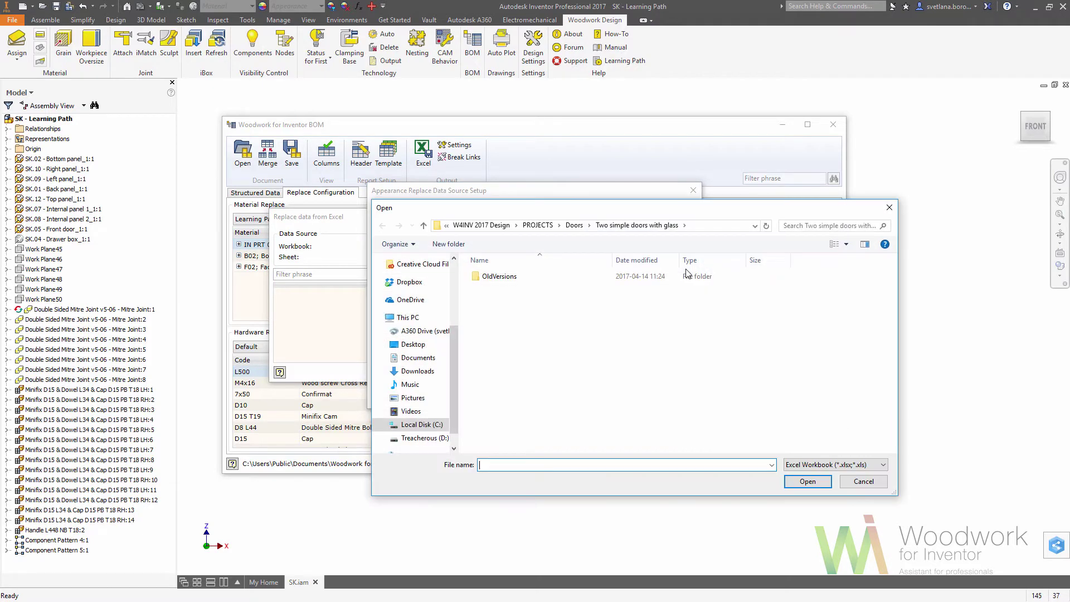
click(426, 424)
scroll(536, 408, down, 1)
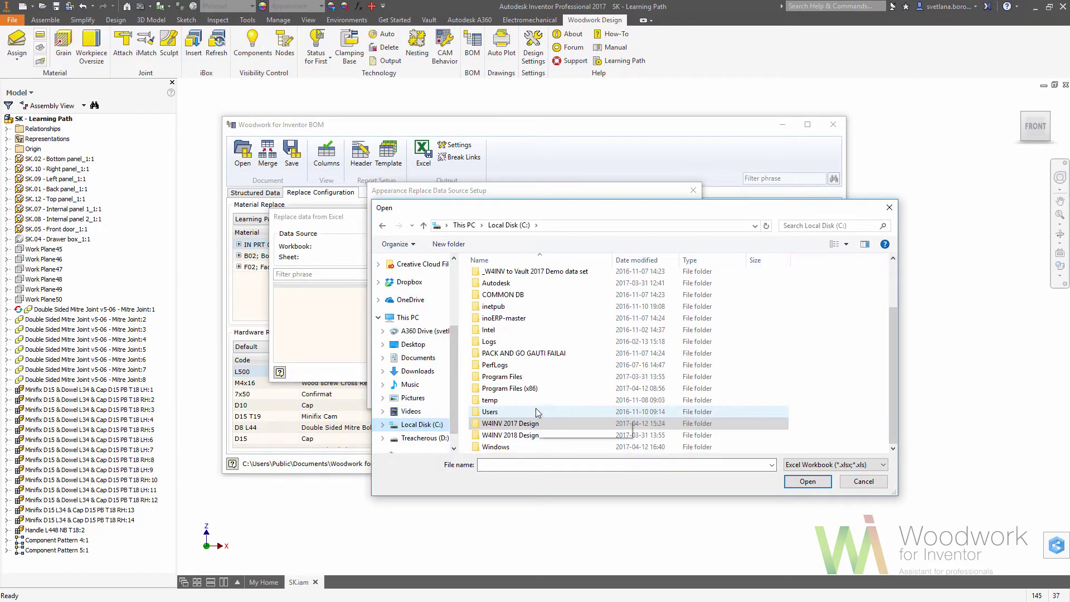
click(528, 425)
double_click(528, 426)
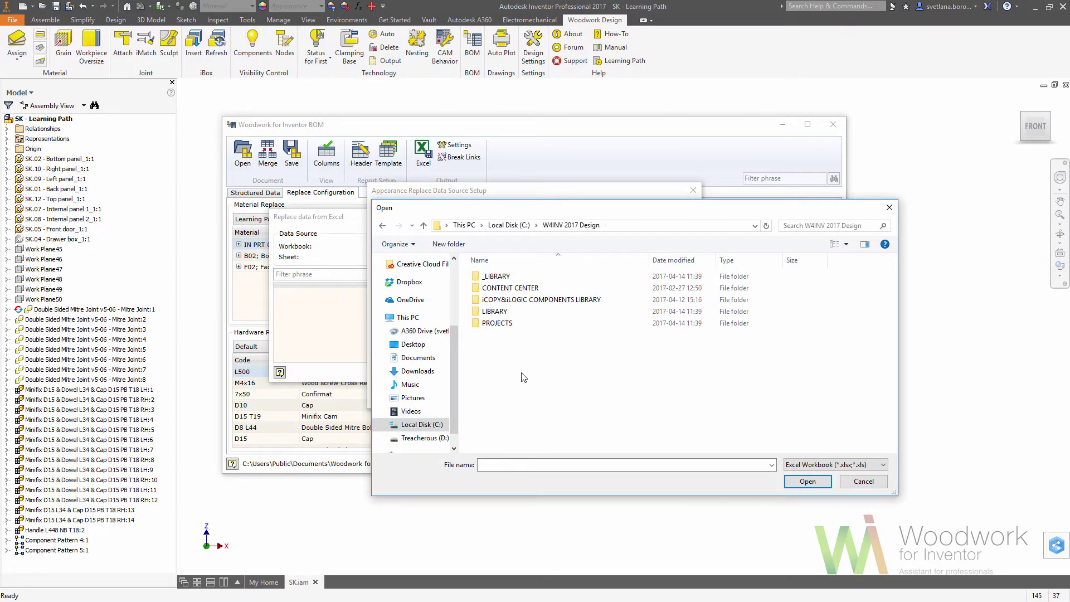
double_click(516, 324)
scroll(513, 357, down, 1)
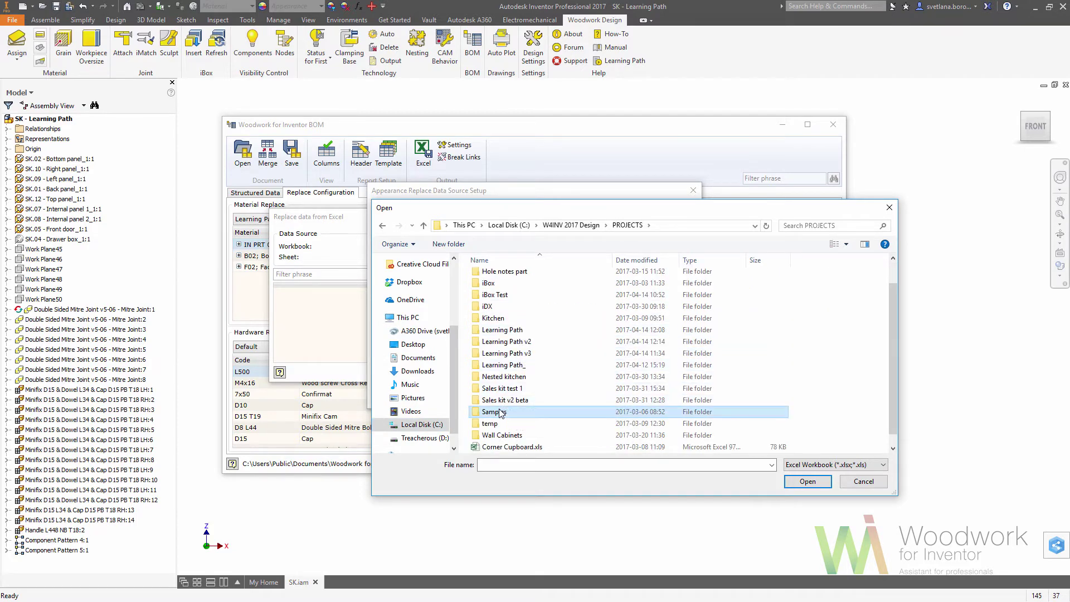
double_click(501, 412)
double_click(529, 289)
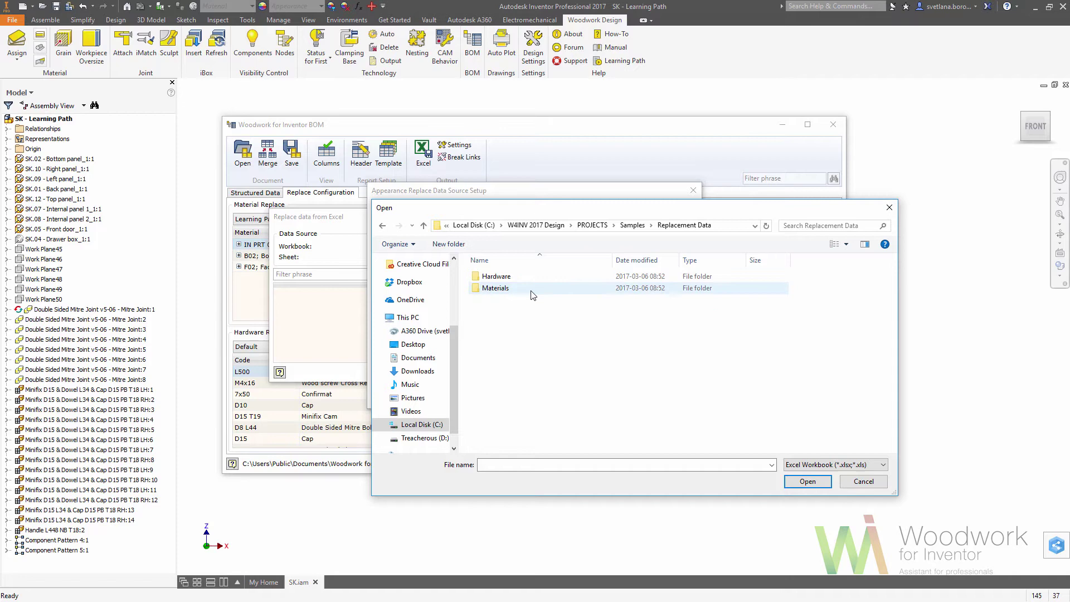
double_click(527, 288)
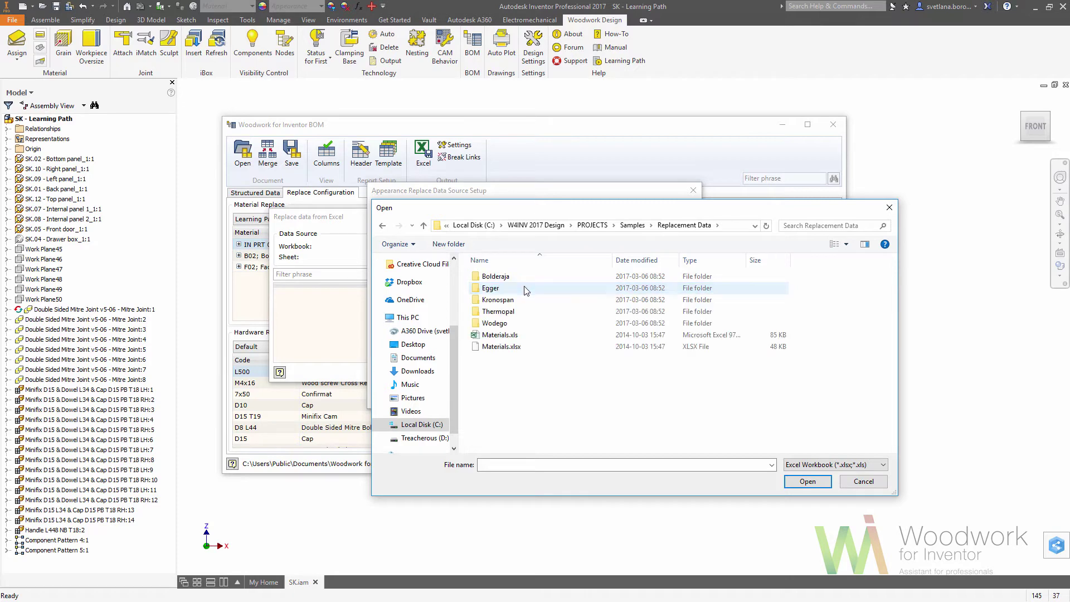
double_click(517, 337)
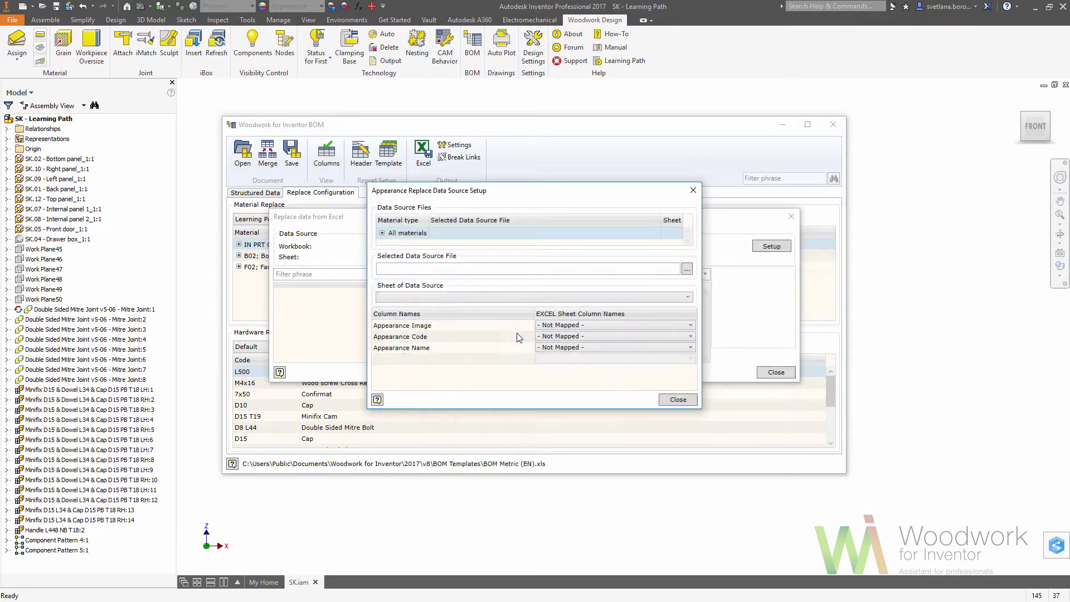
- Map Appearance Image to PictureName, Code to Code, and Name to Name (EN)
click(653, 325)
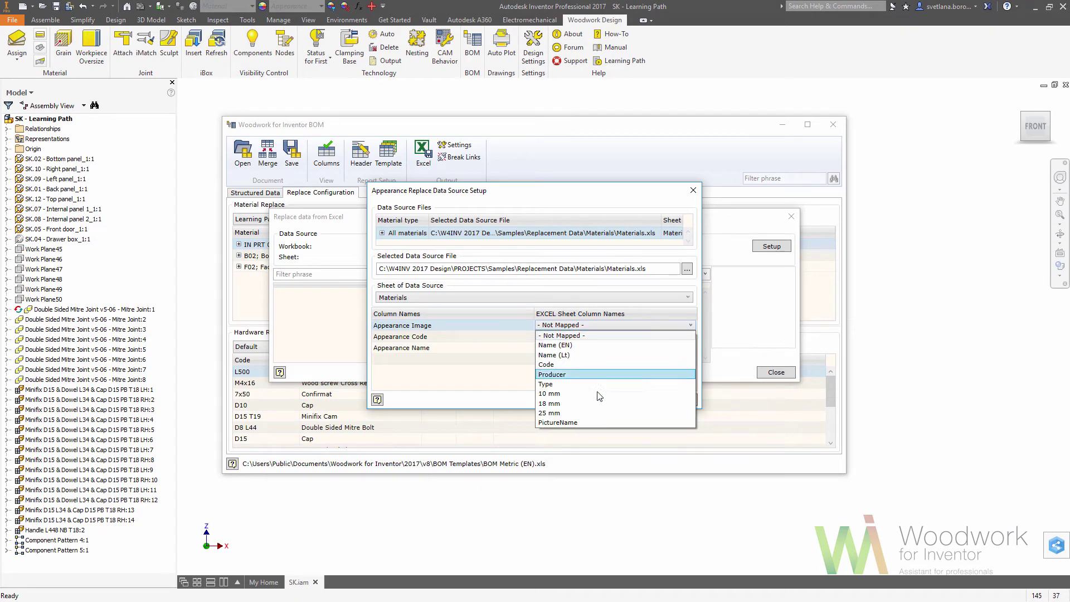
click(575, 422)
click(587, 337)
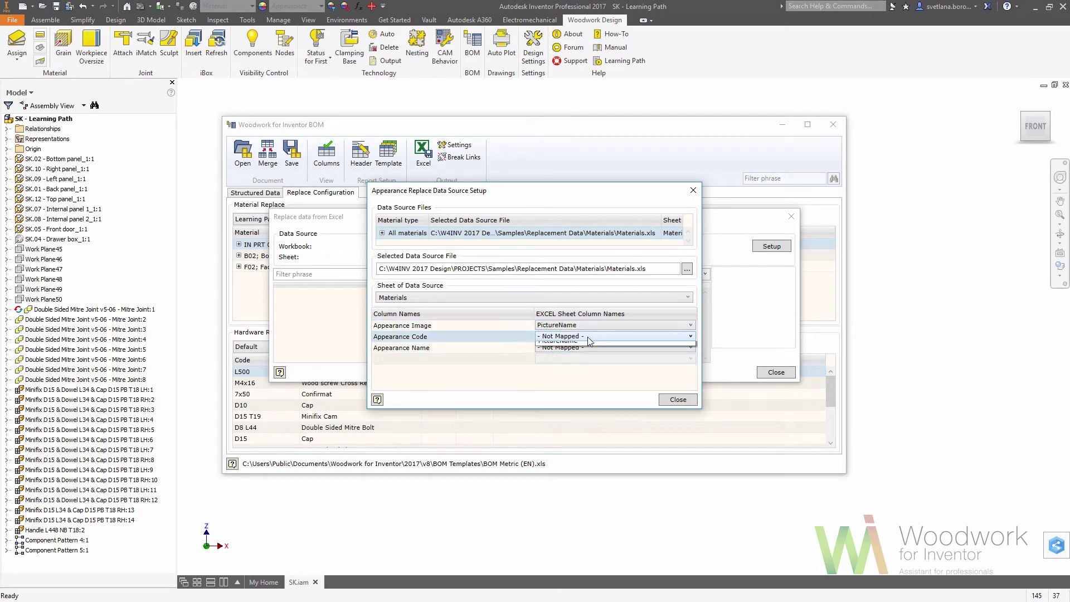
click(562, 375)
click(579, 347)
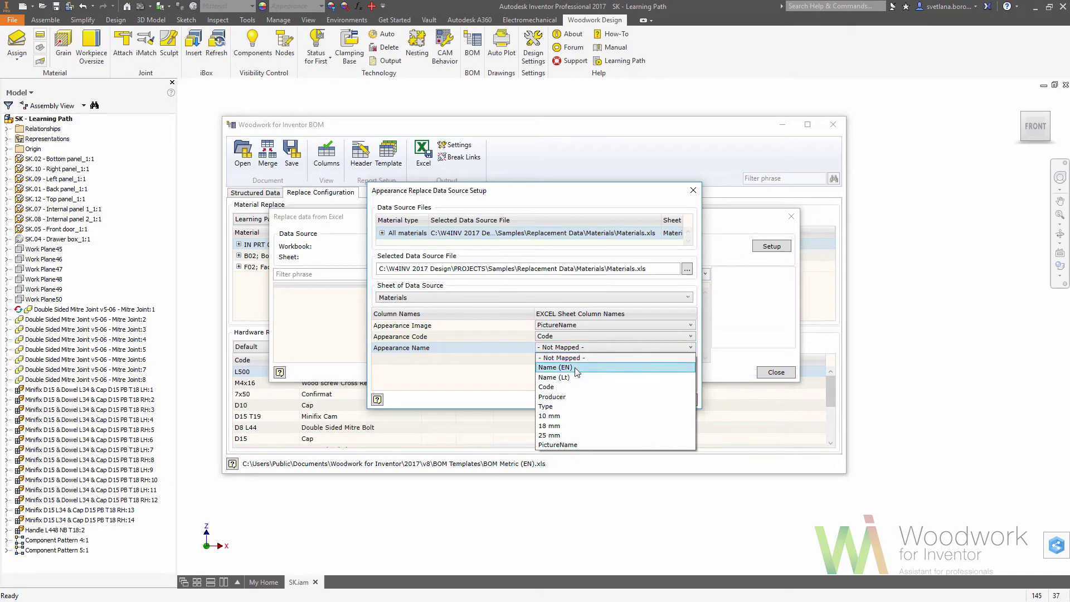
click(578, 369)
click(677, 400)
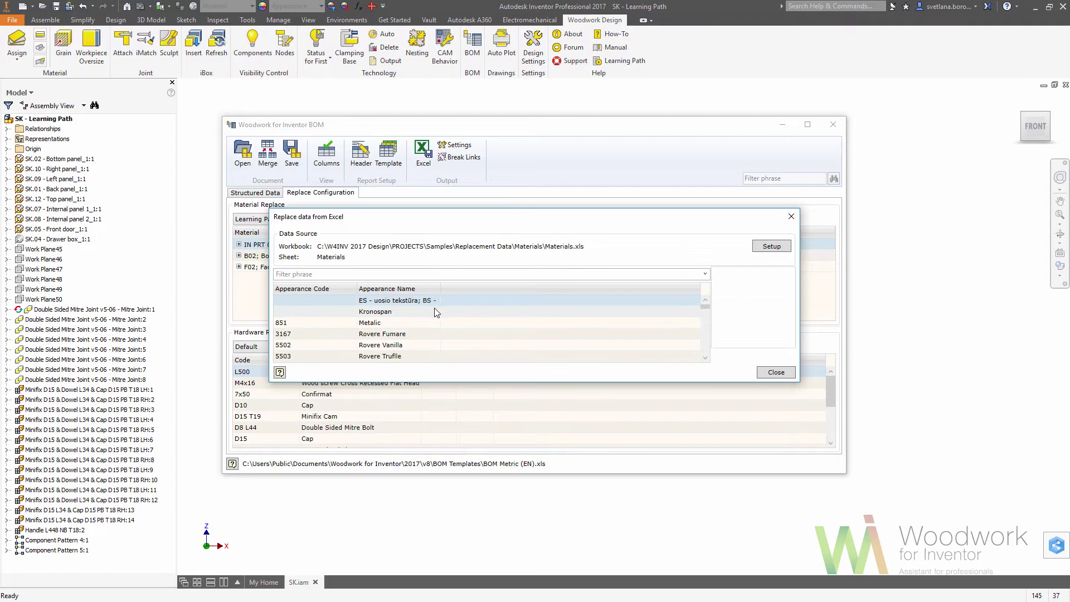
- Replace IN PRT 01 with 5502 Rovere Vanilla and B02 with 5503 Rovere Truffle
click(399, 345)
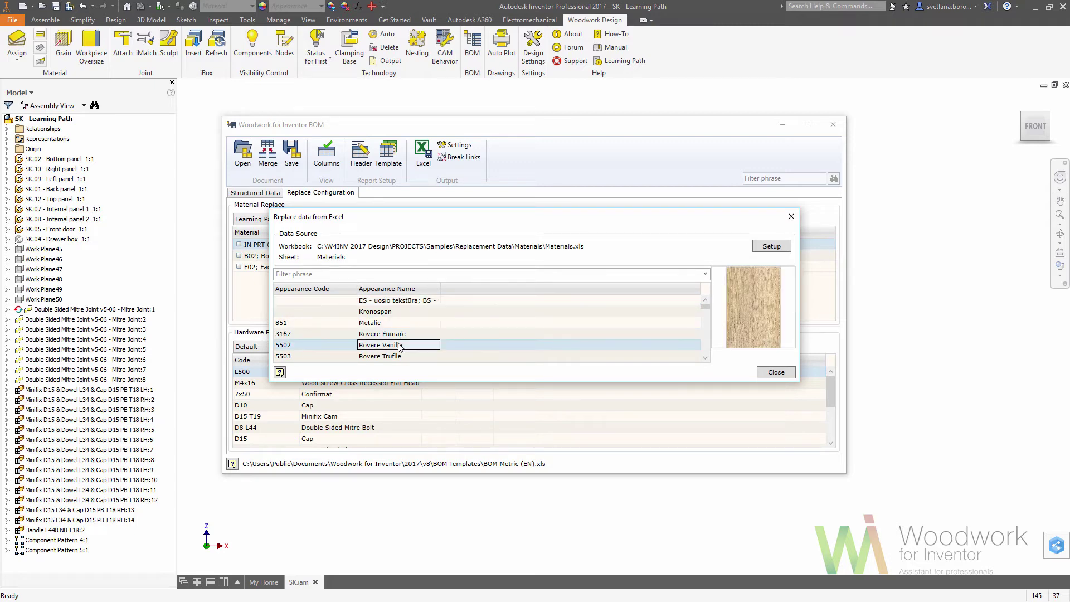
double_click(399, 345)
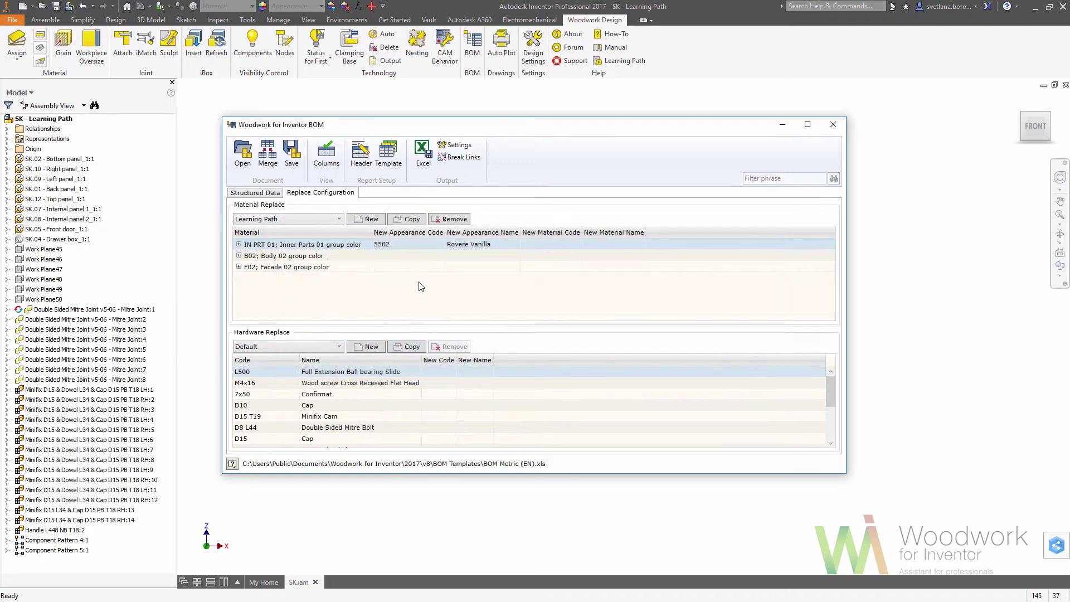
click(440, 256)
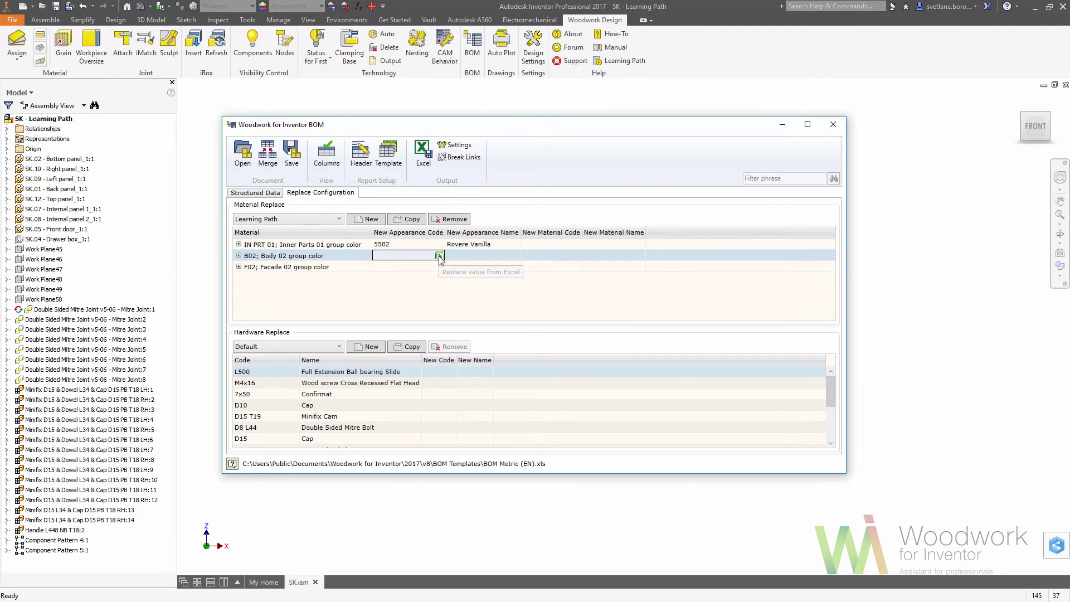
click(440, 255)
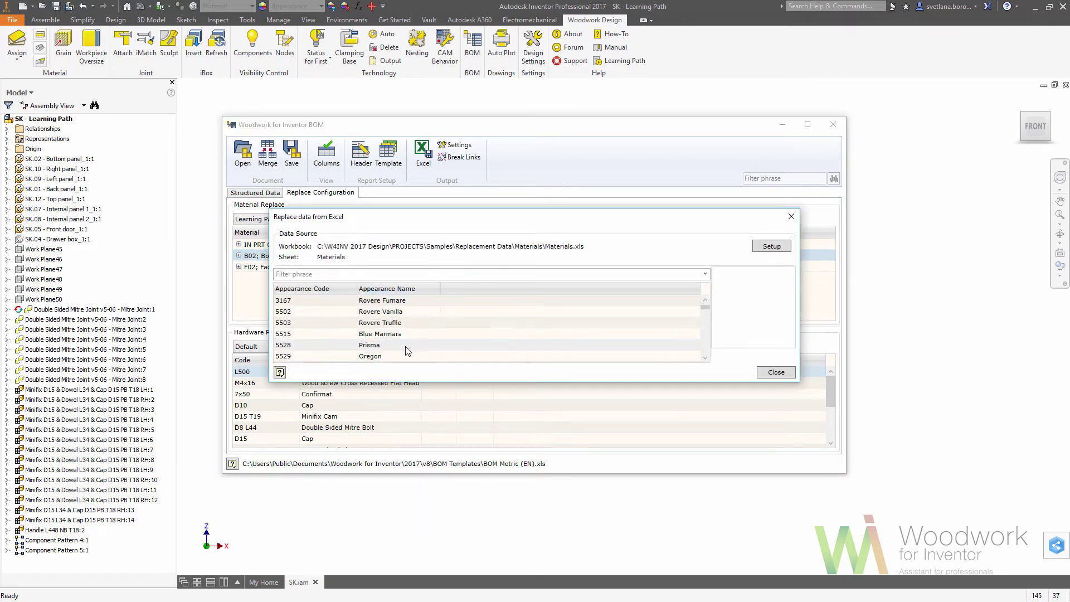
click(401, 323)
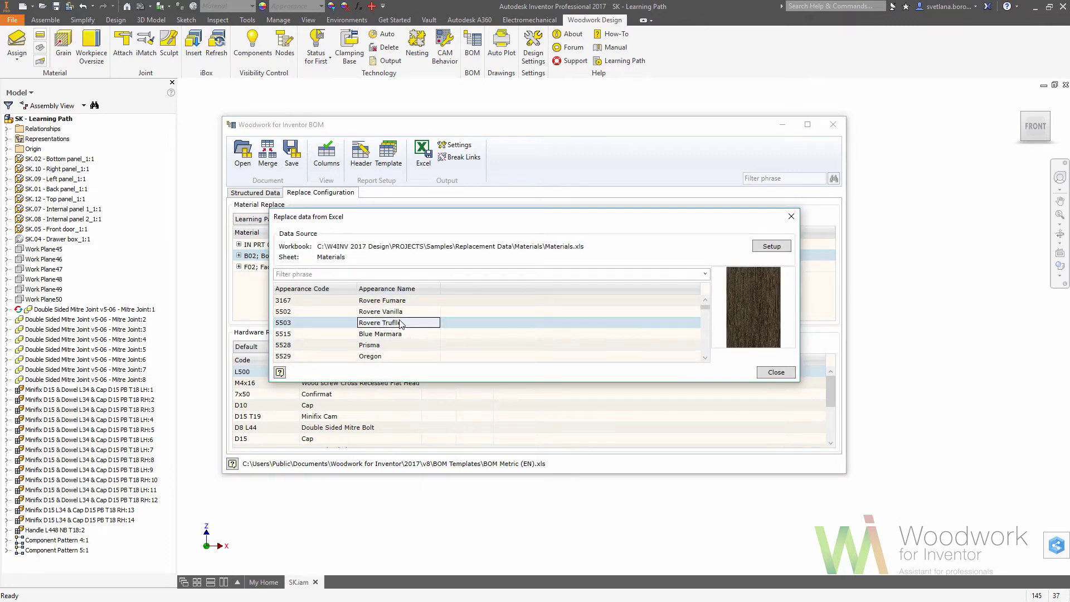
double_click(400, 323)
- Assign 8195 Moanco Medium as the new appearance for the F02 Facade 02 colour
click(440, 267)
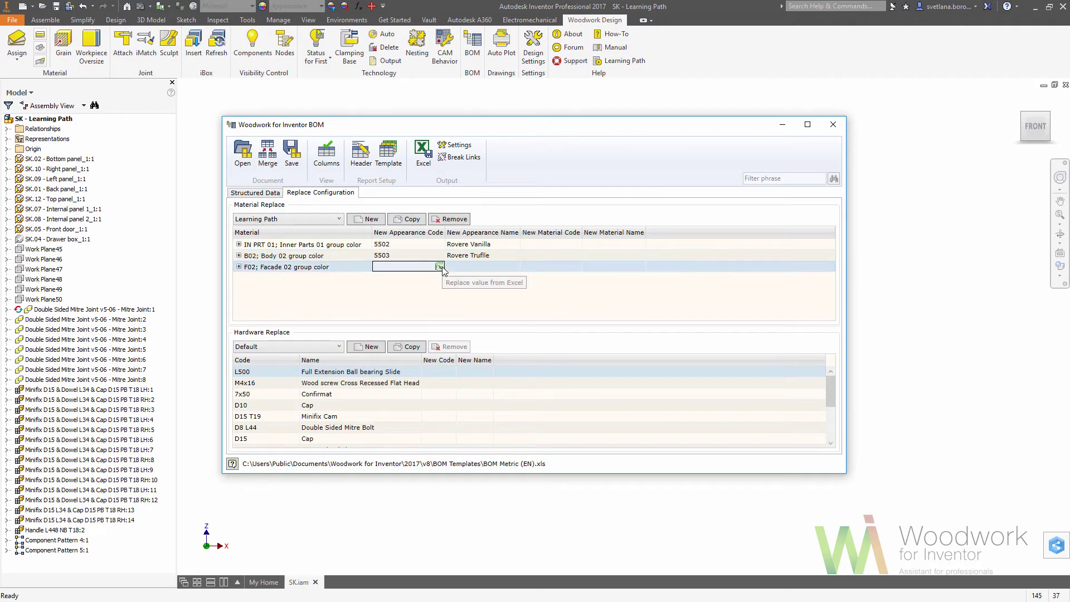
click(440, 268)
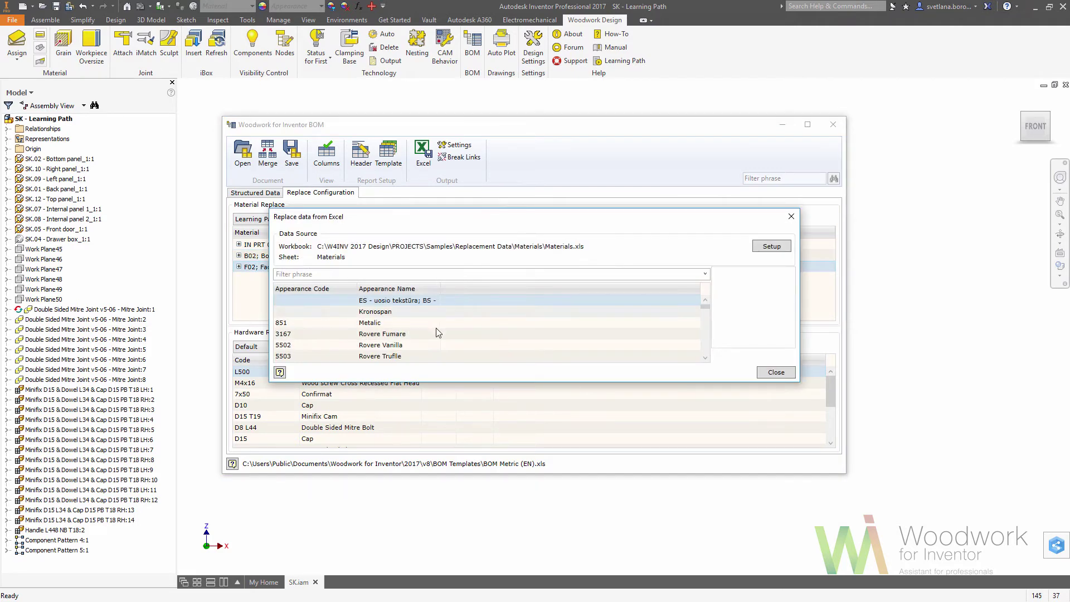
click(407, 345)
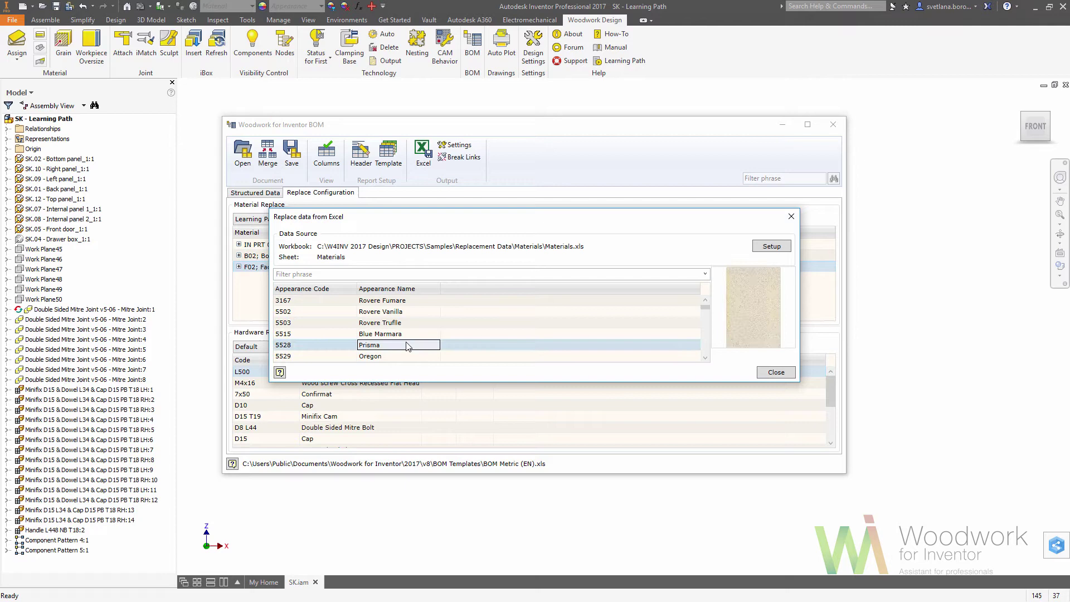
scroll(407, 346, down, 2)
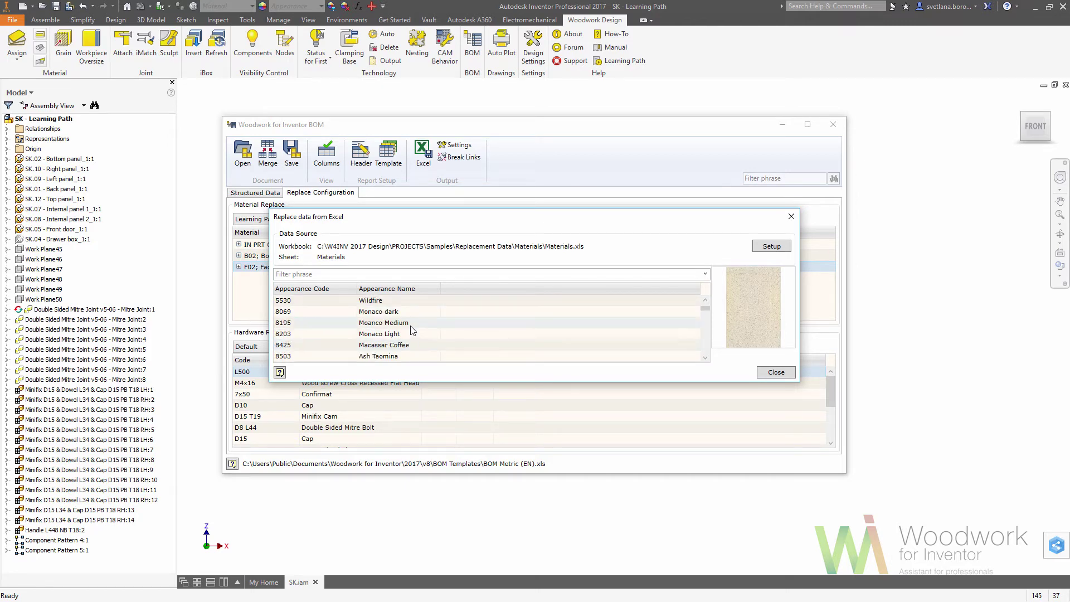
click(410, 326)
double_click(411, 325)
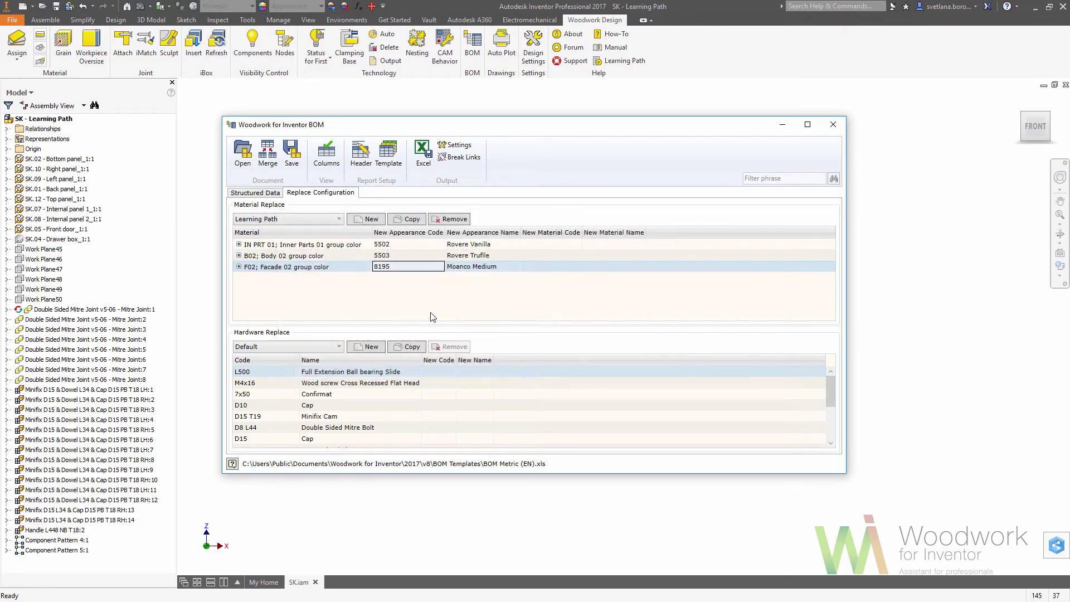
- Create a new hardware replacement configuration named Learning Path
click(382, 347)
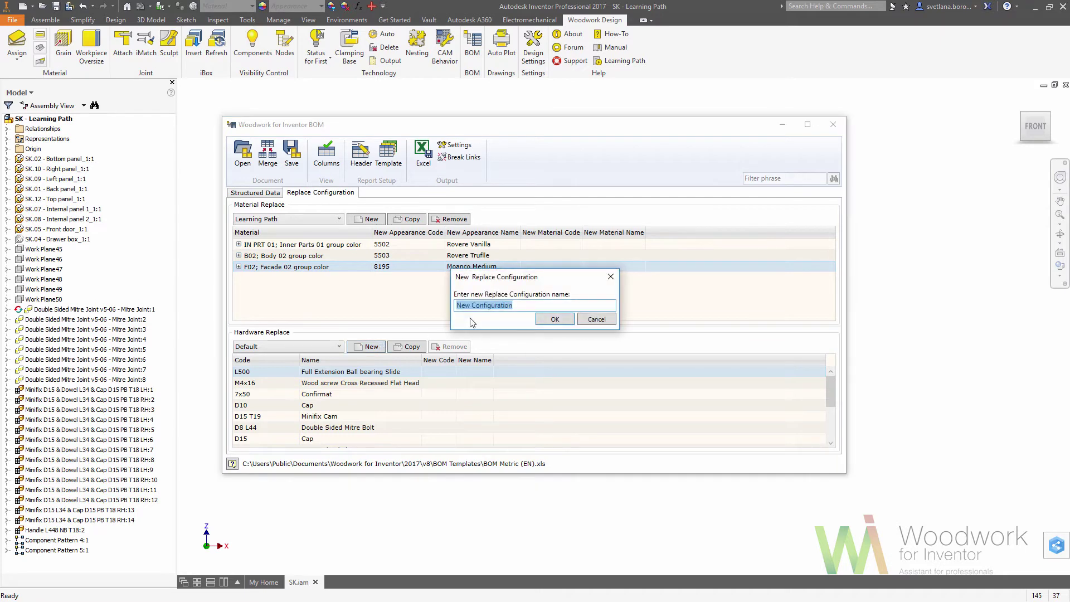
text(Learning Path)
click(548, 319)
- From the 7x50 Confirmat's New Code, set Hafele Hardware of Furniture.xls as the data source
click(440, 394)
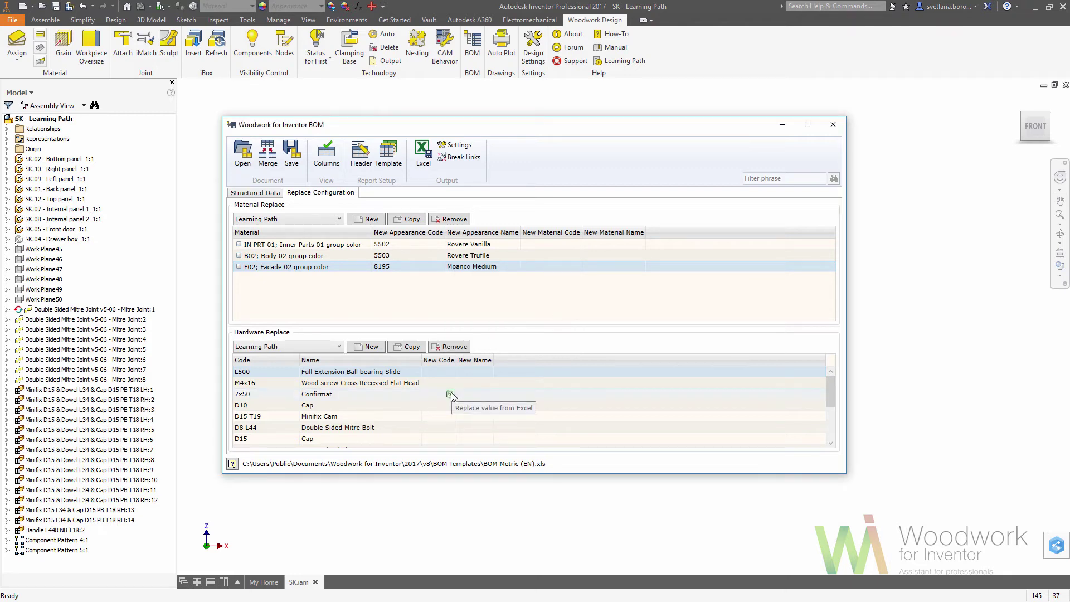
click(455, 393)
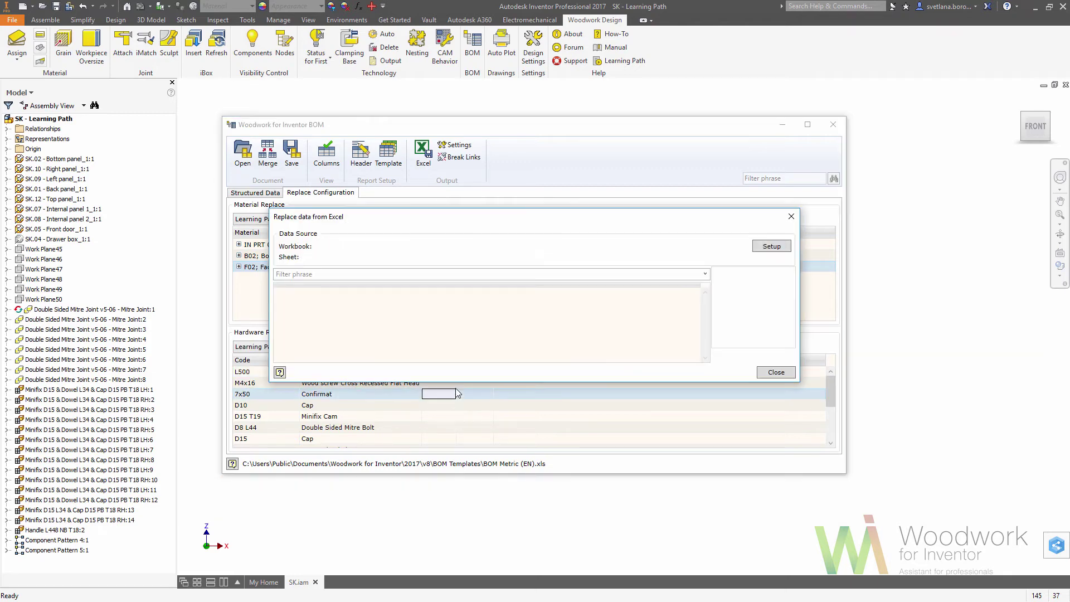
click(779, 248)
click(687, 245)
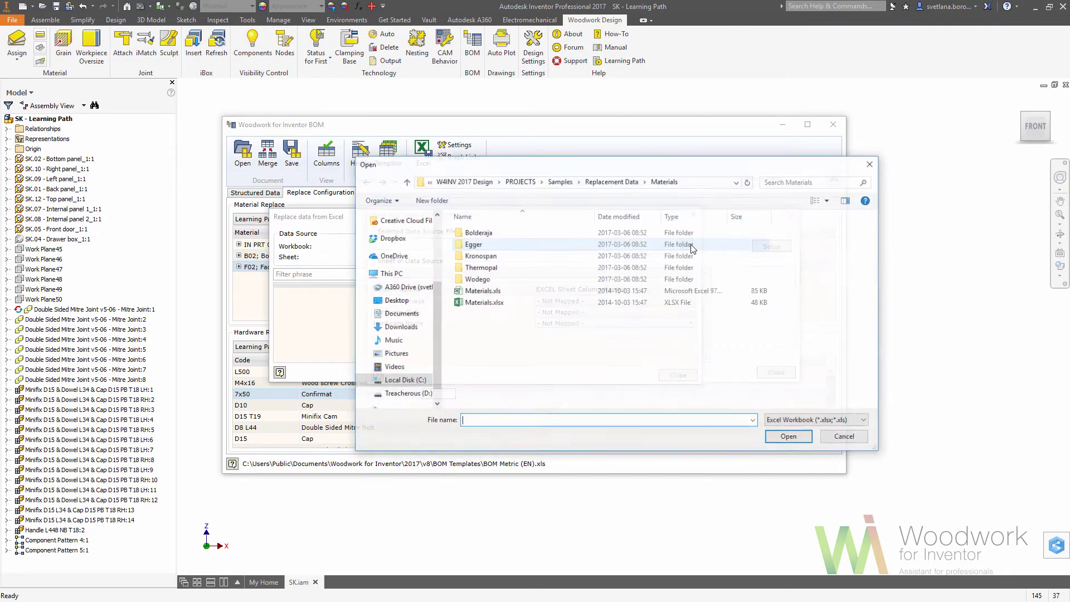
click(408, 181)
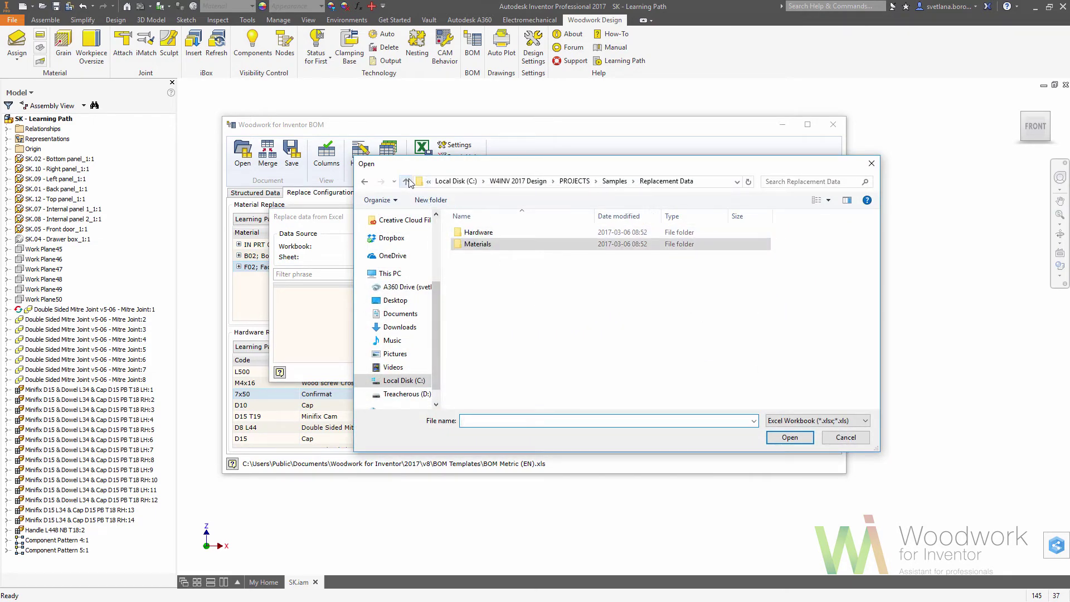
double_click(478, 231)
click(486, 246)
double_click(486, 247)
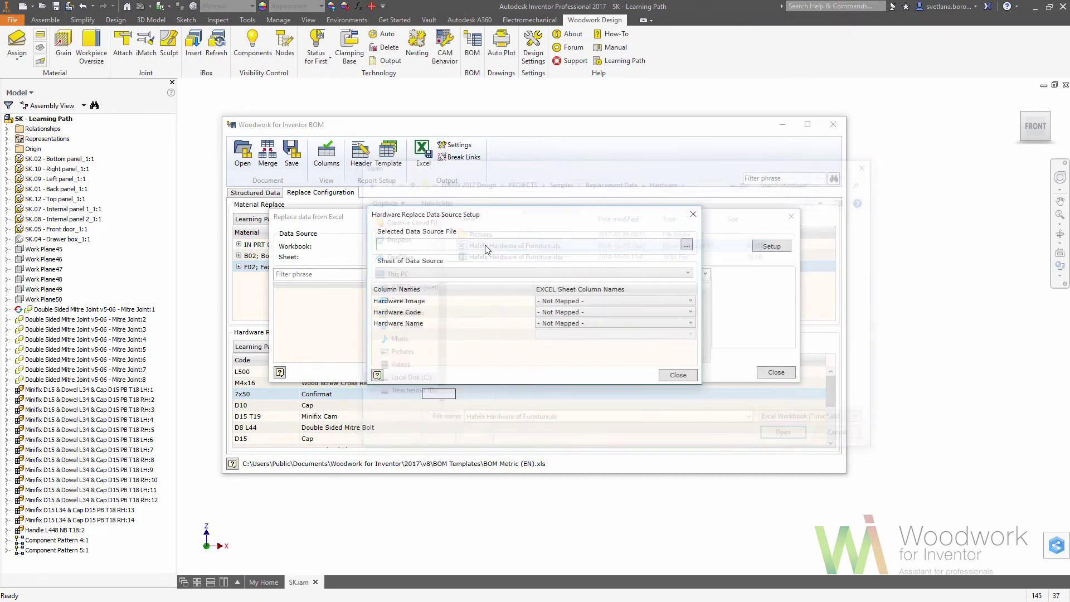
- Map Hardware Image to Picture, Hardware Code to Code, and Hardware Name to Name
click(679, 298)
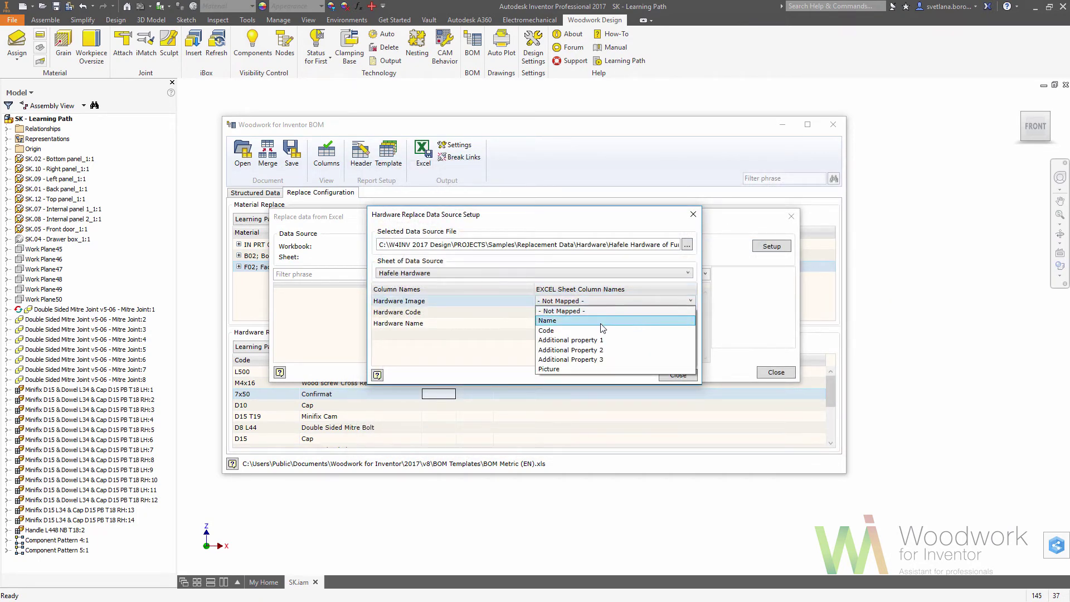
click(585, 369)
click(597, 312)
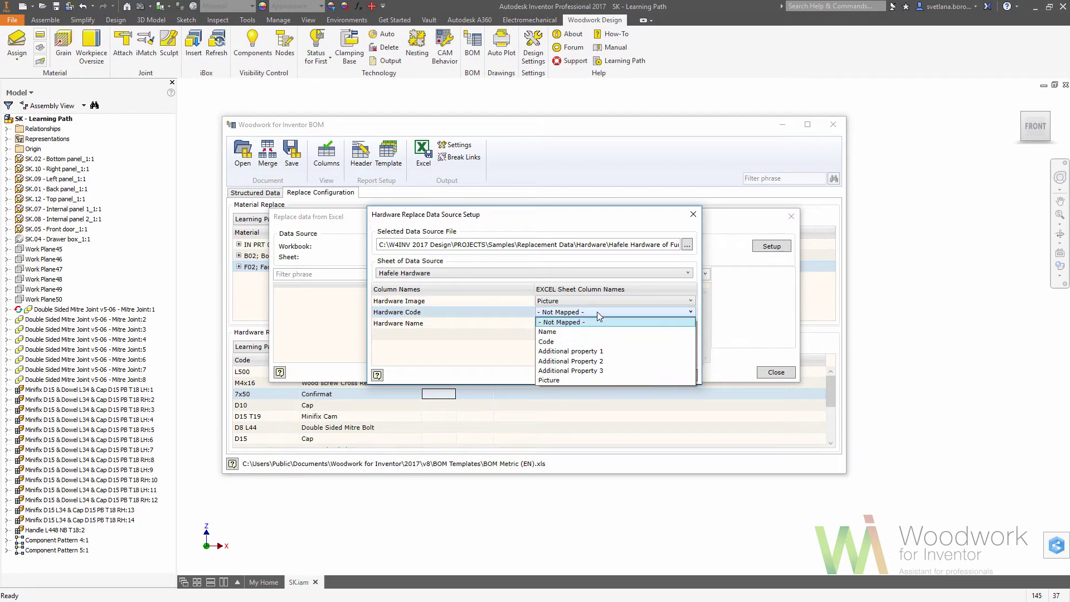
click(570, 338)
click(582, 324)
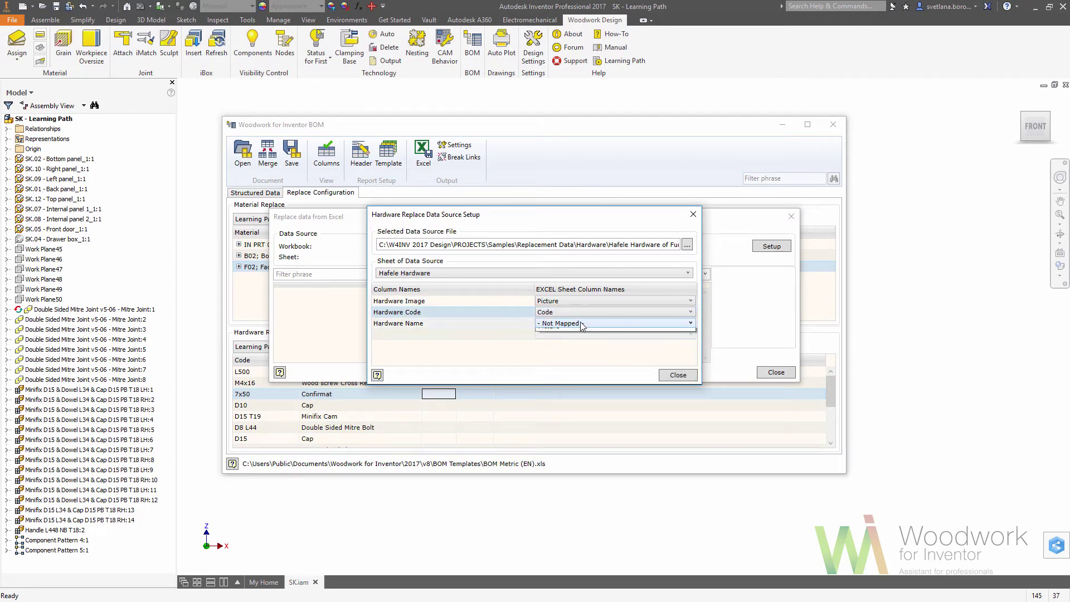
click(582, 325)
click(575, 344)
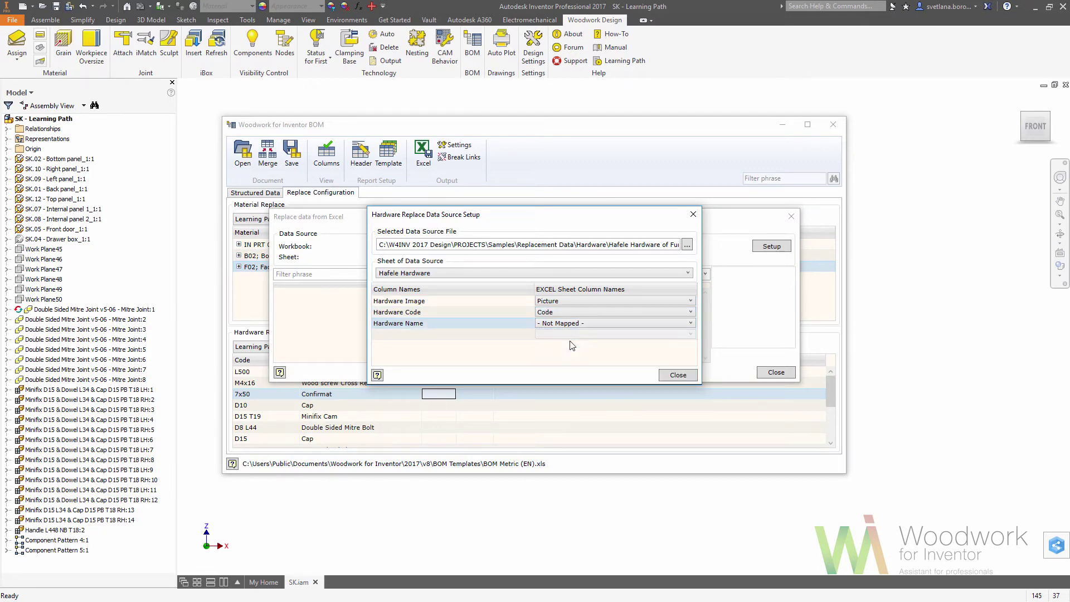
click(678, 374)
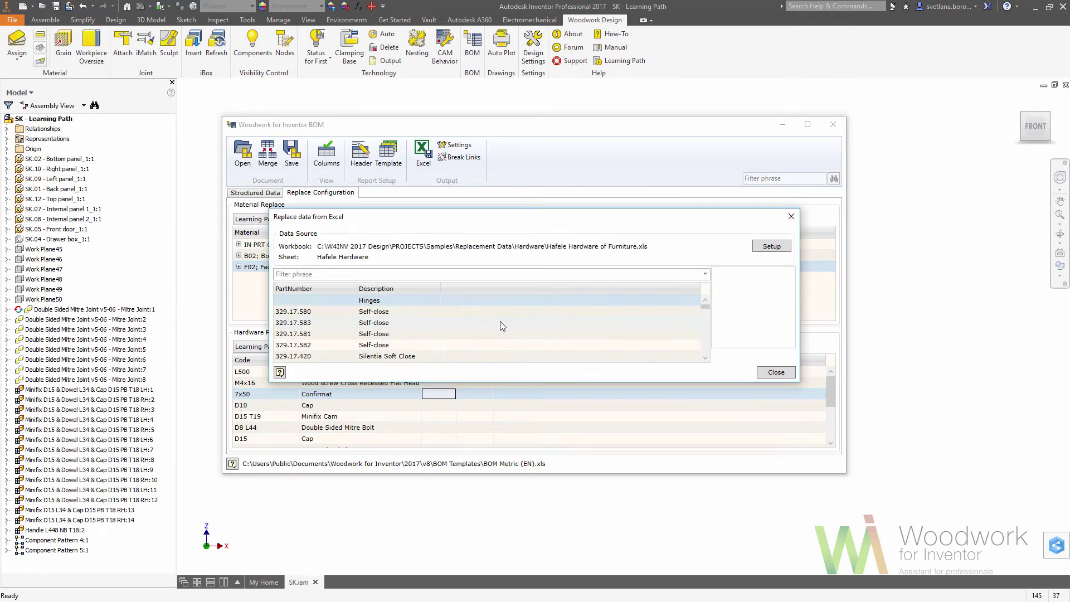
- Replace the 7x50 Confirmat with Hafele 264.43.190 and the D10 Cap with a Hafele cover cap
click(421, 272)
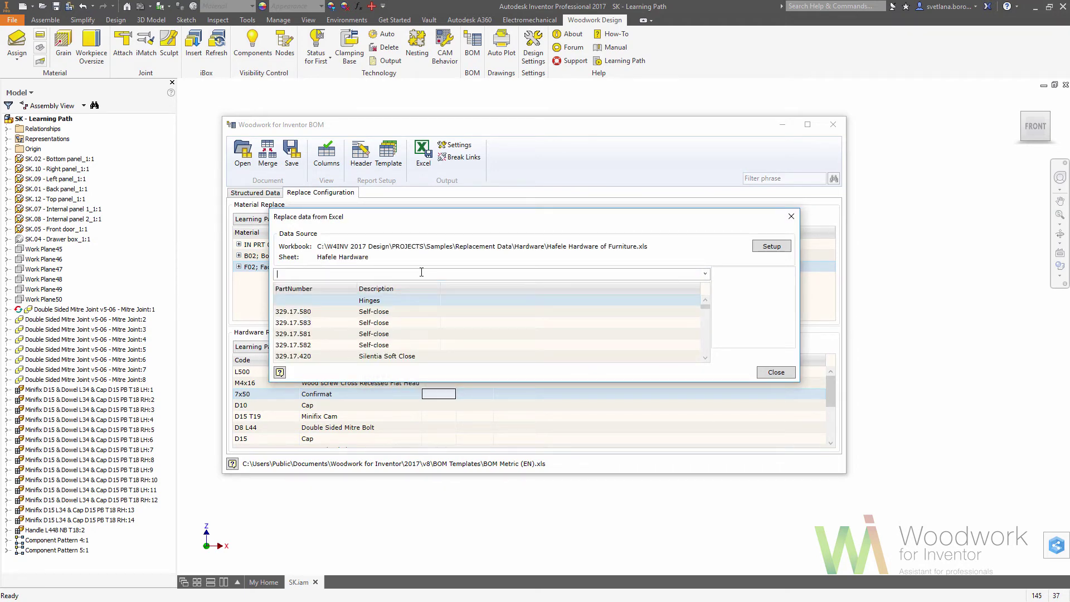
text(confi)
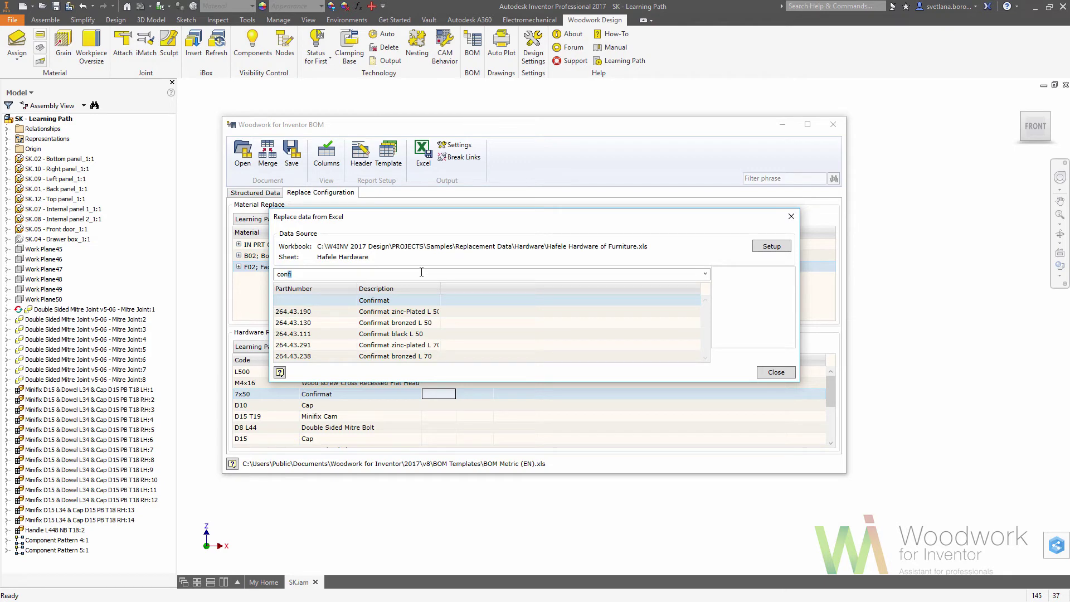
double_click(421, 312)
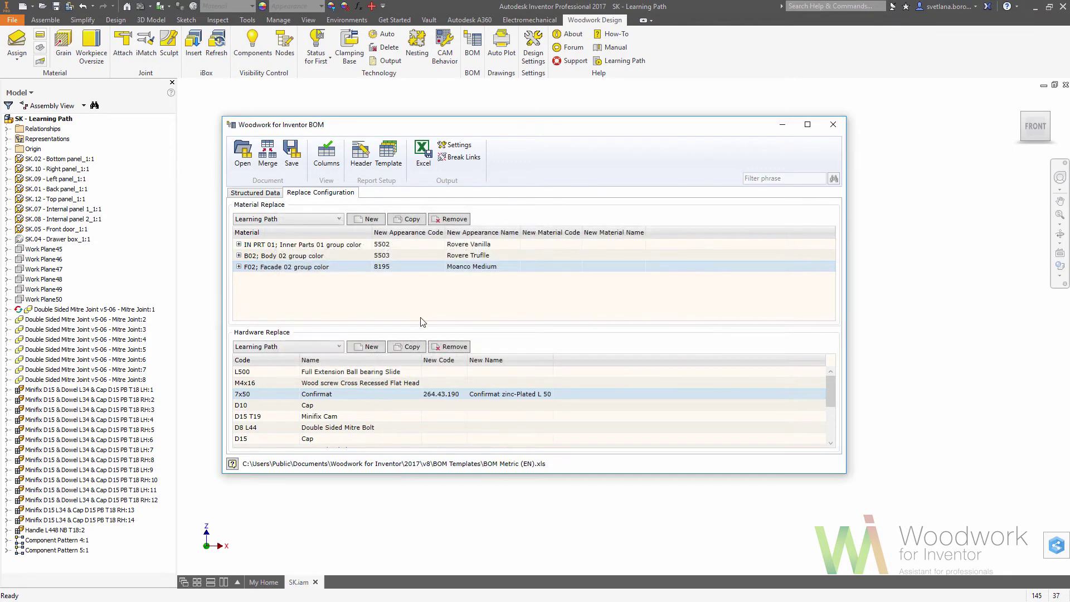
click(460, 404)
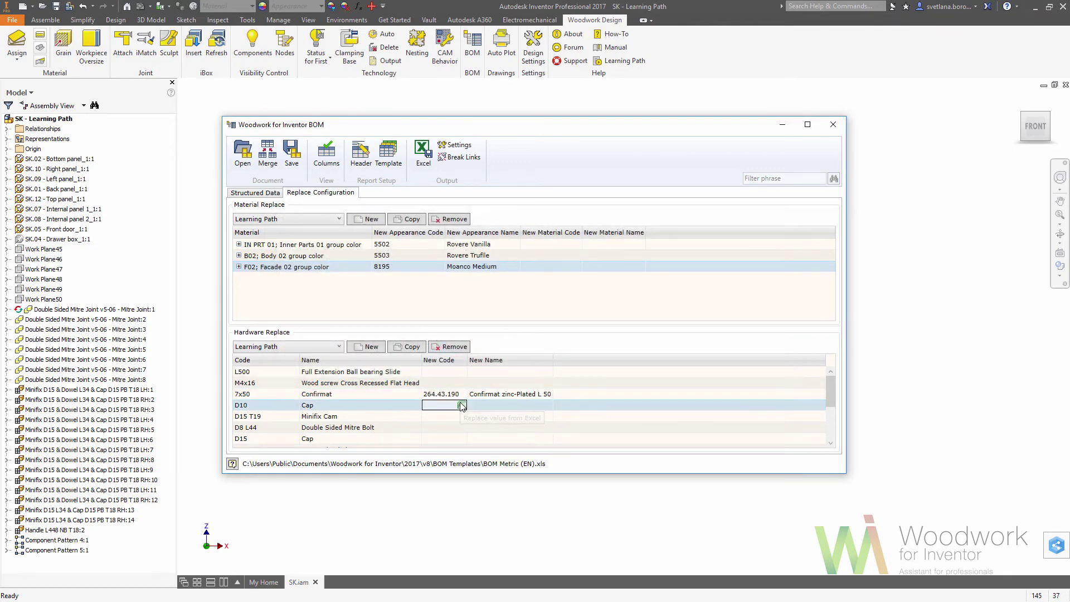
click(462, 405)
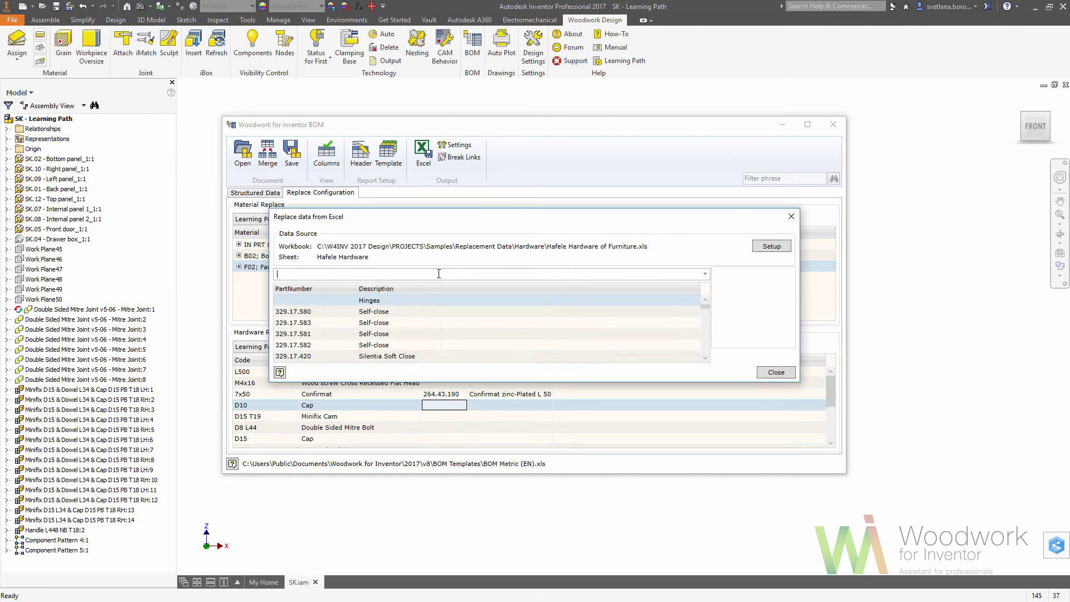
text(cap)
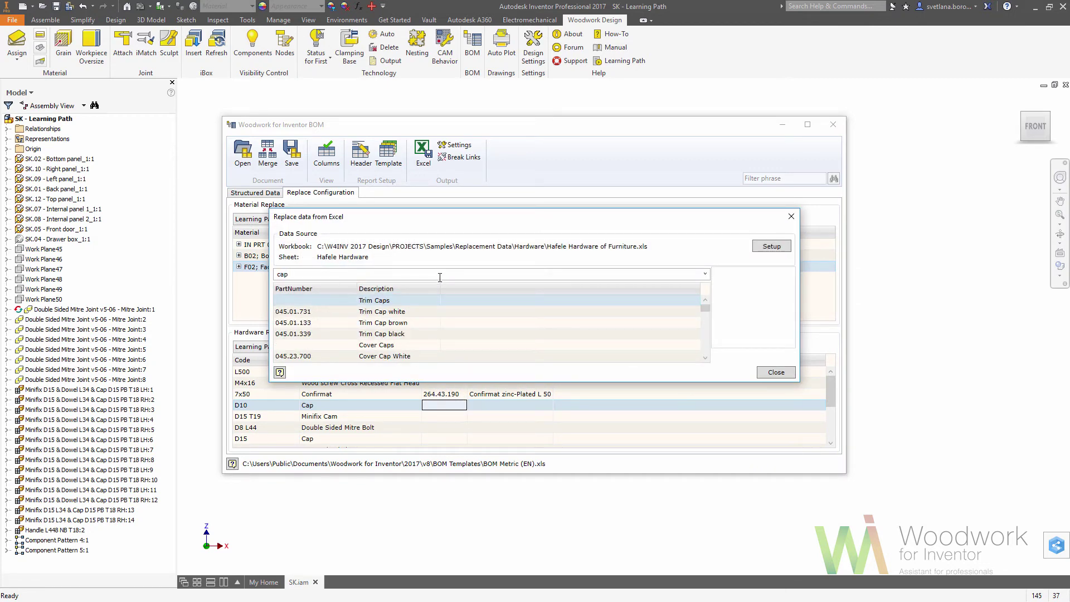
click(384, 355)
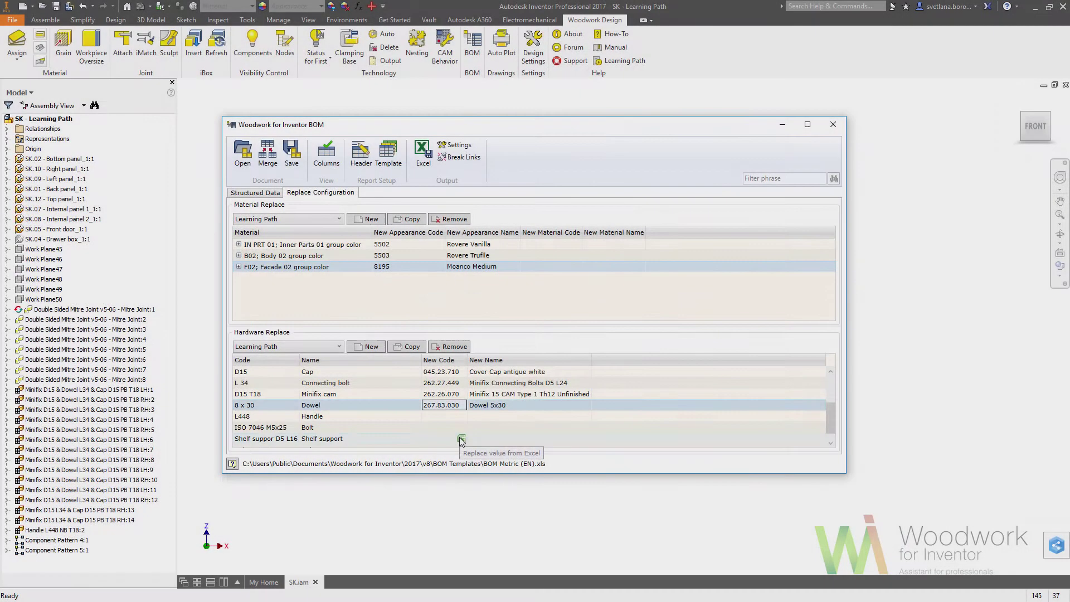
- Replace the shelf support with Hafele 282.43.905 Shelf Support for Wood (Galvanised)
click(461, 439)
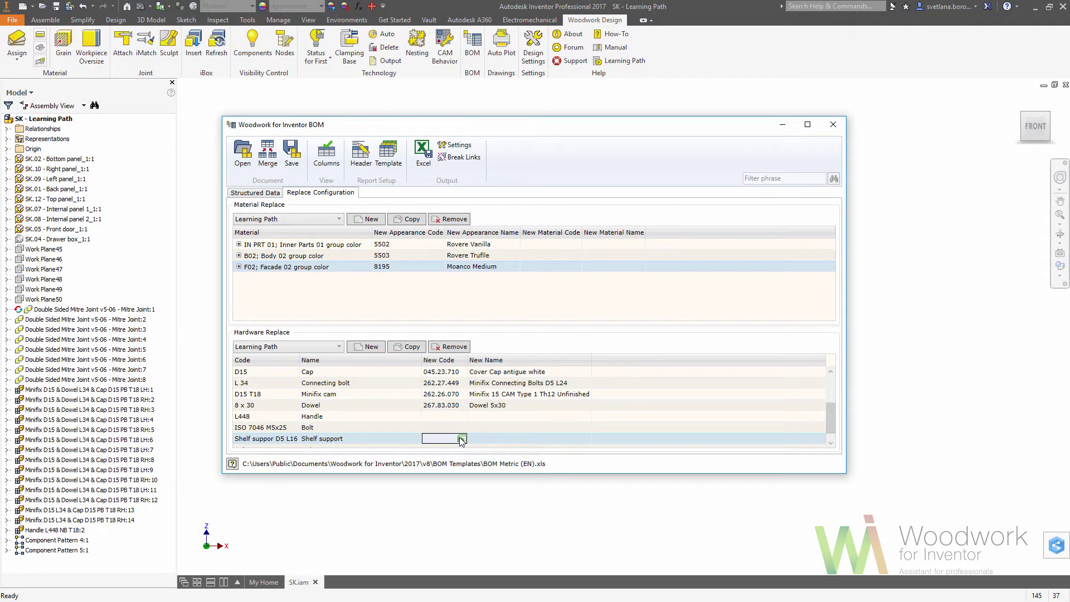
click(461, 440)
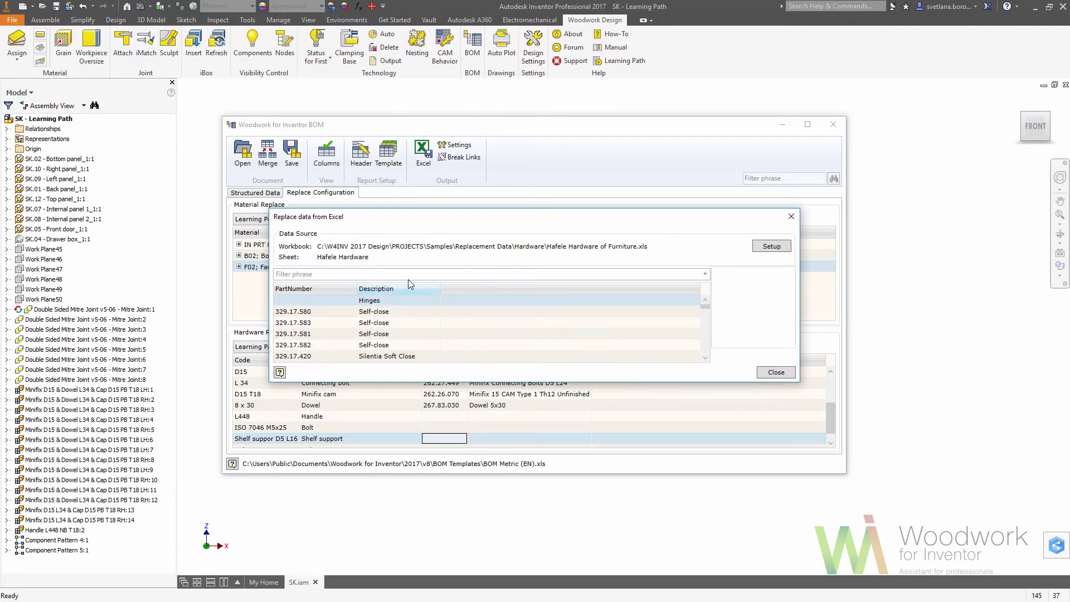
click(409, 274)
text(shel)
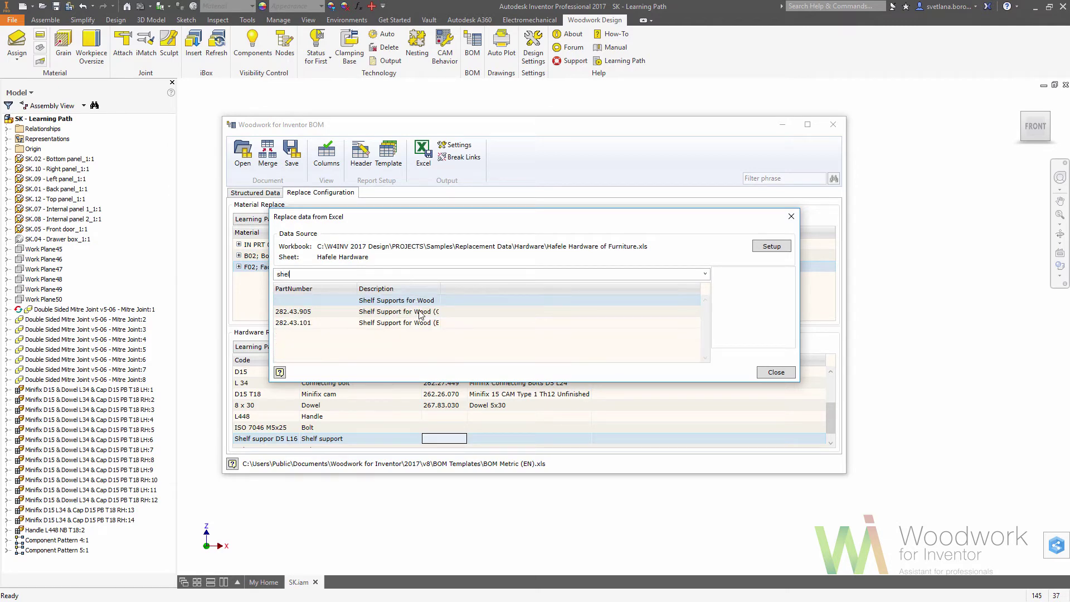
double_click(420, 312)
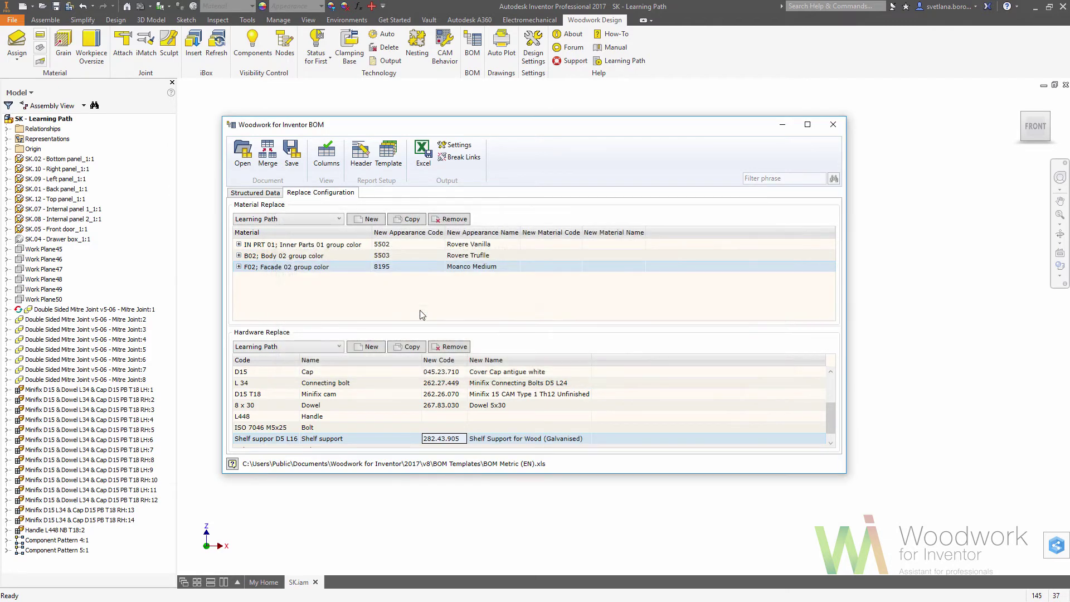
- Export the BOM using the BOM Metric (EN).xls template to SK.xls and open it in Excel
click(369, 160)
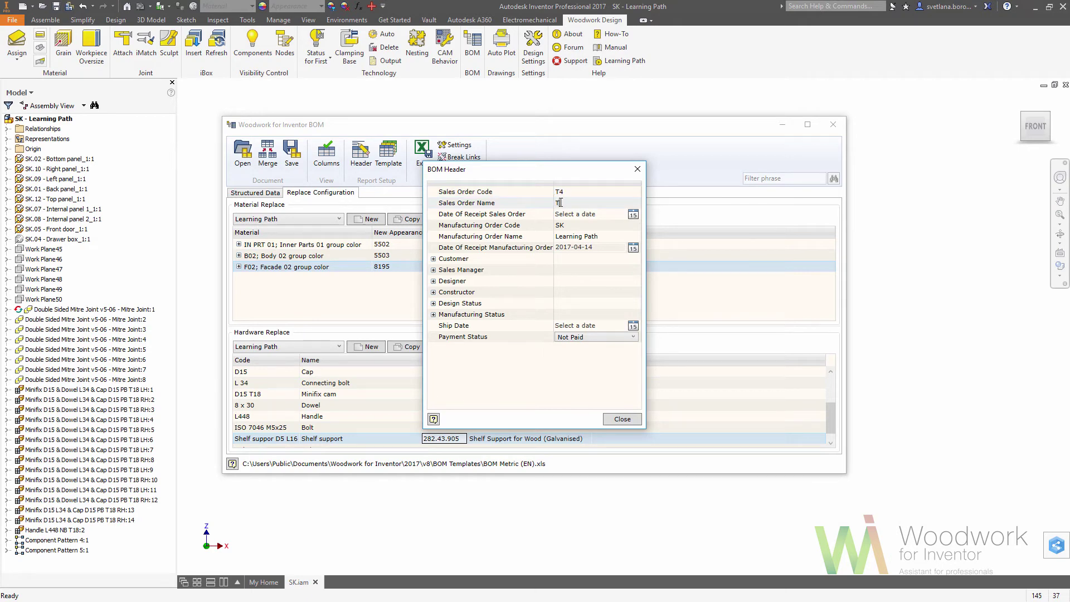
click(619, 419)
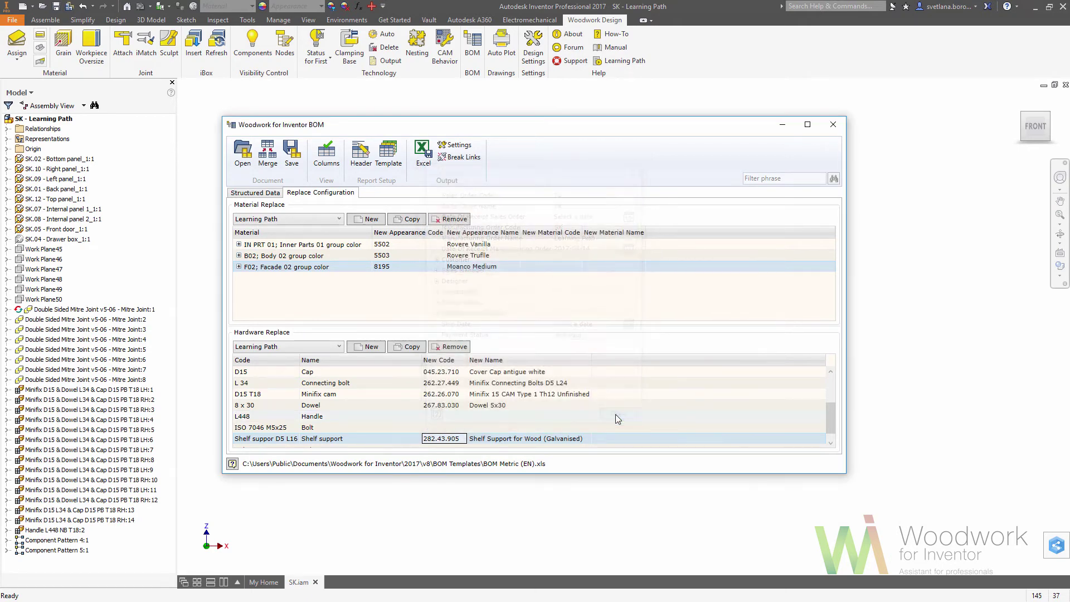
click(393, 158)
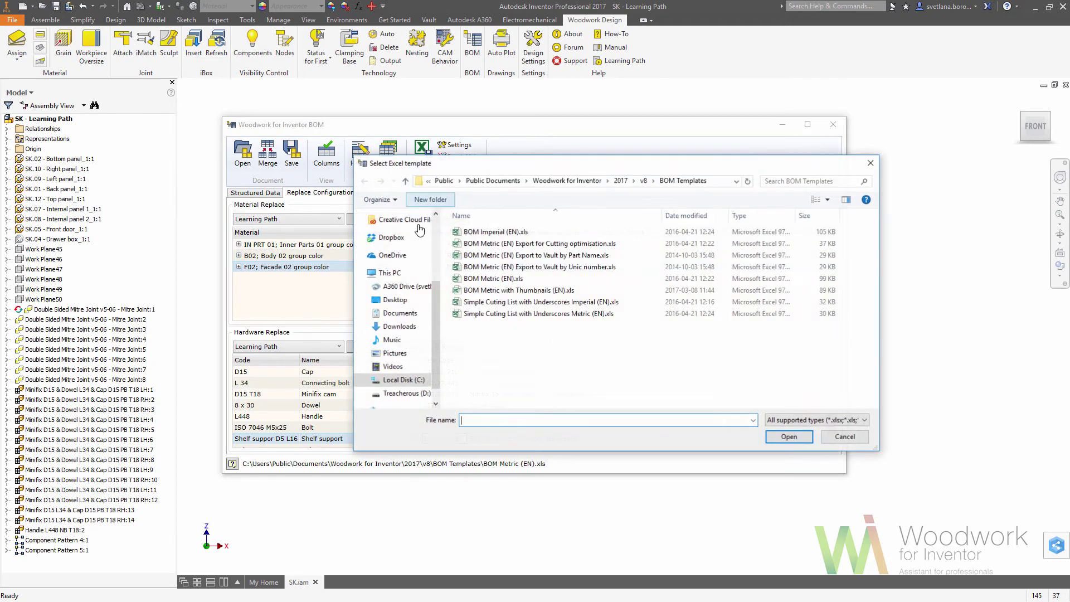
double_click(491, 279)
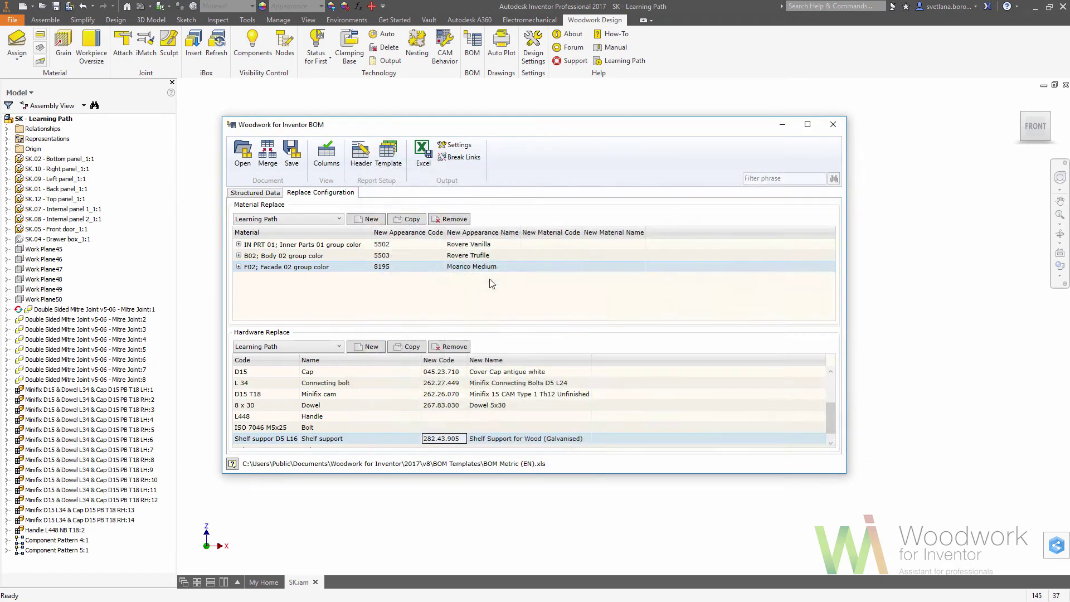
click(423, 154)
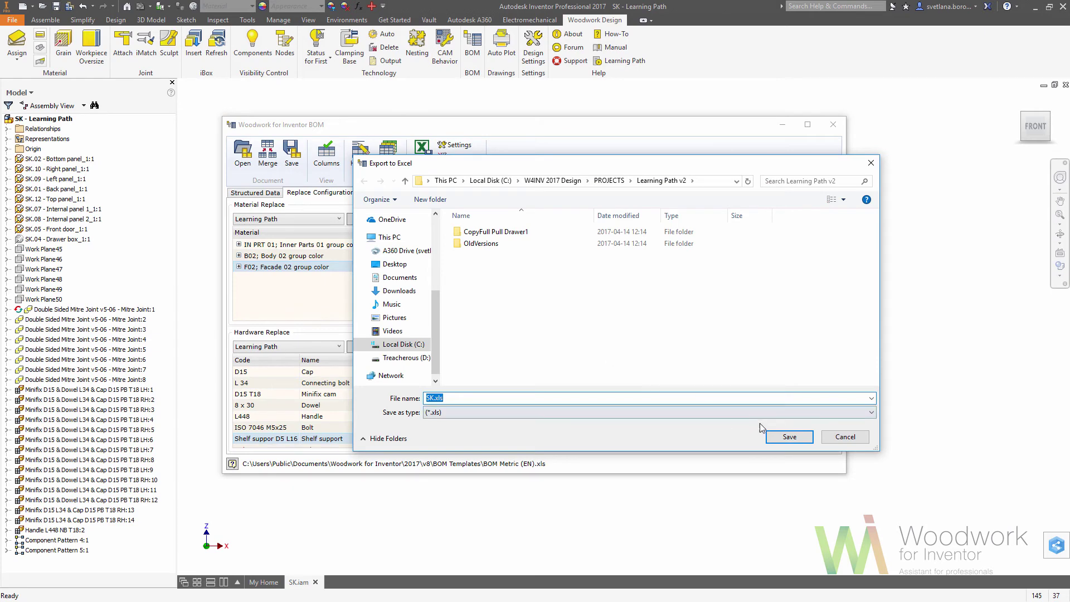
click(785, 435)
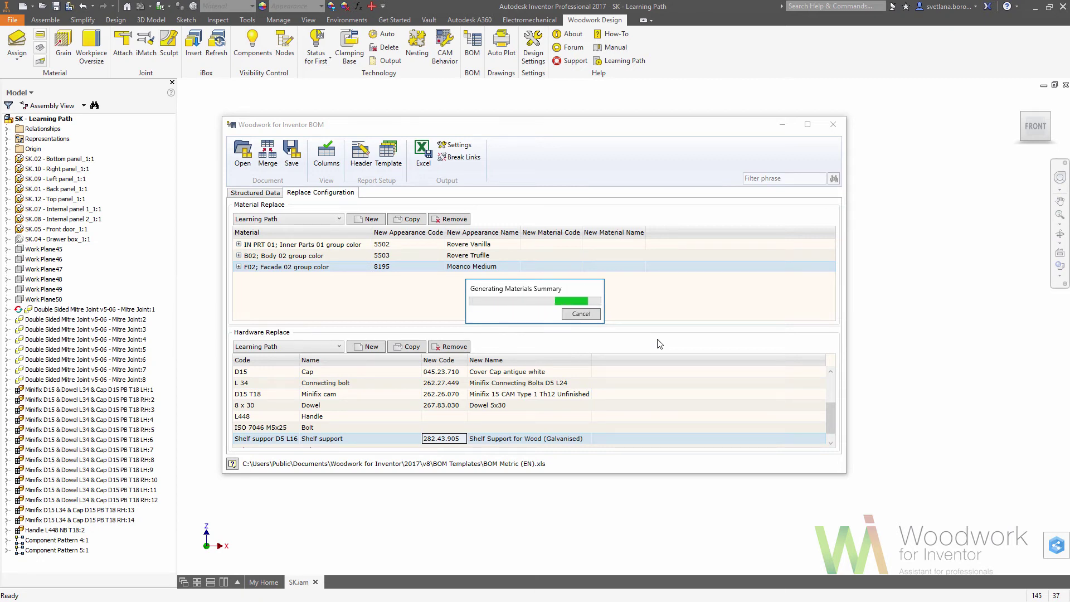
click(609, 326)
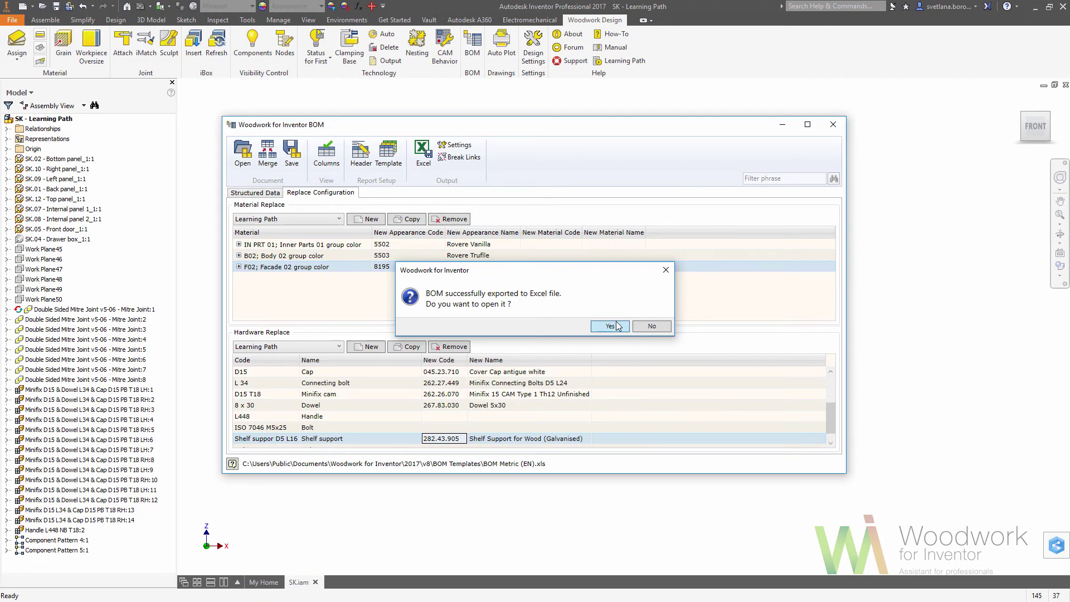
- Maximize Excel and AutoFit all columns on Rename Configuration, Material Summary and Cutting Parts List sheets
click(965, 108)
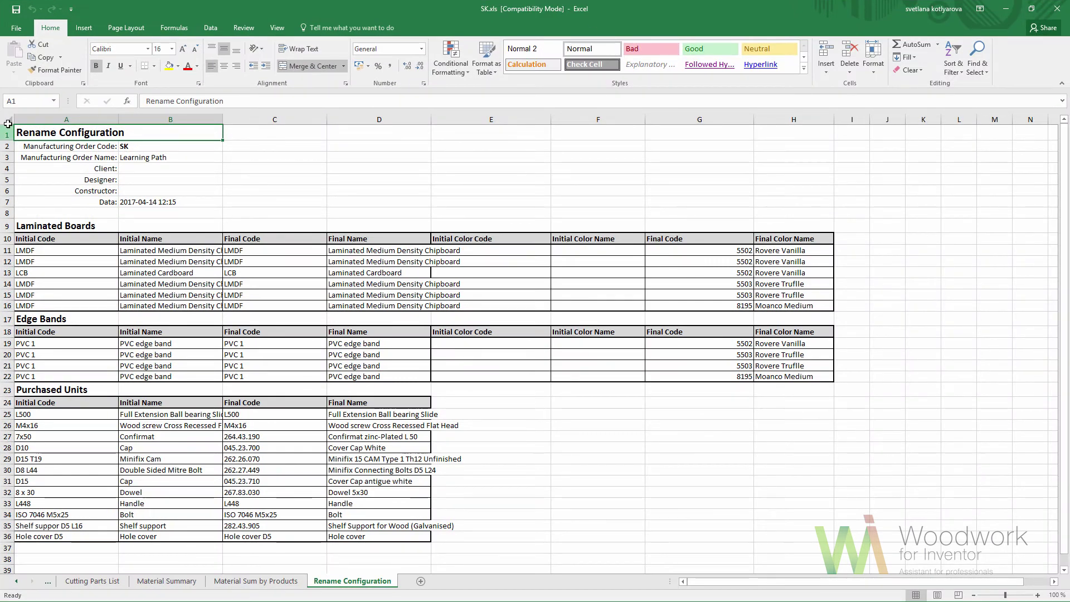
click(8, 120)
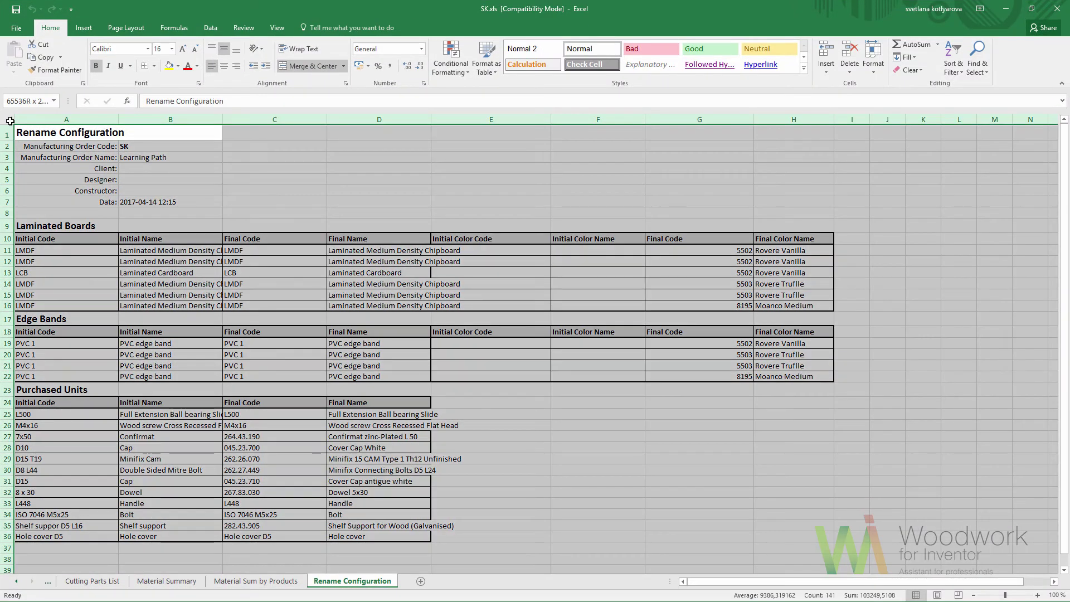
double_click(119, 119)
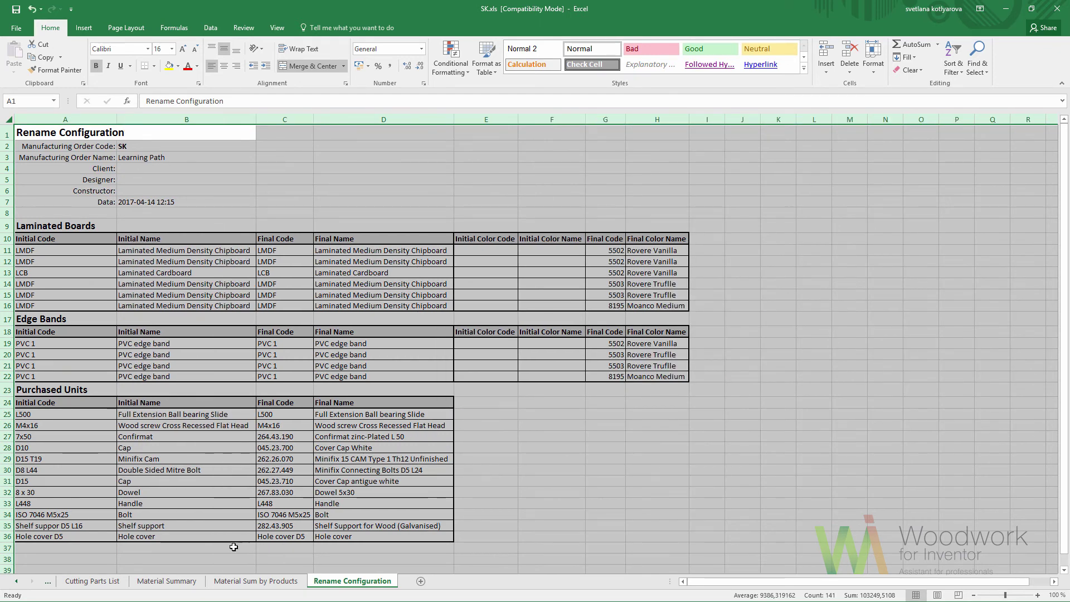
click(167, 580)
click(11, 122)
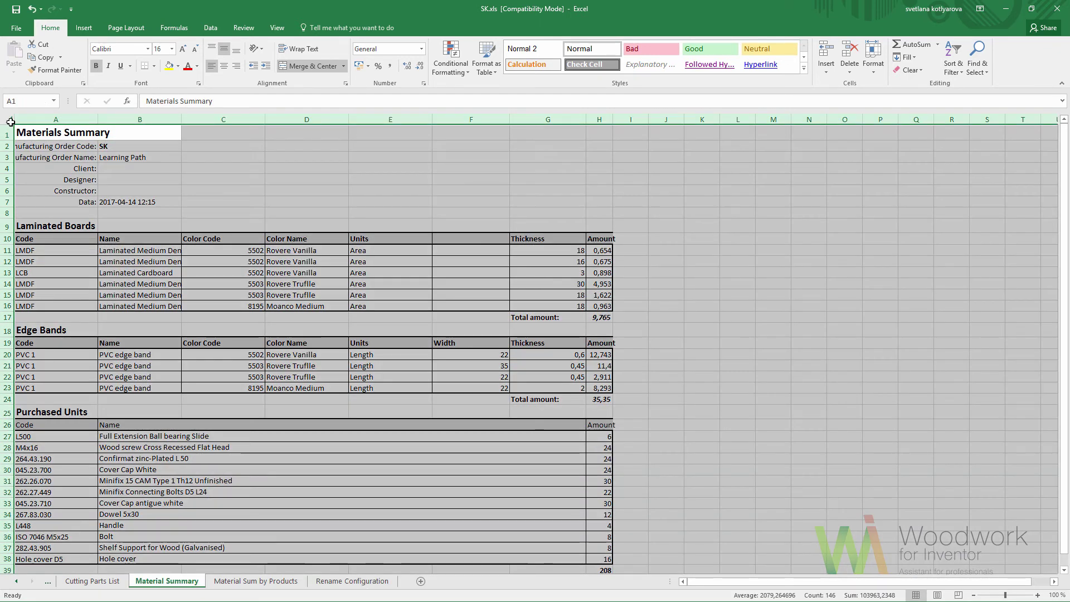
double_click(97, 119)
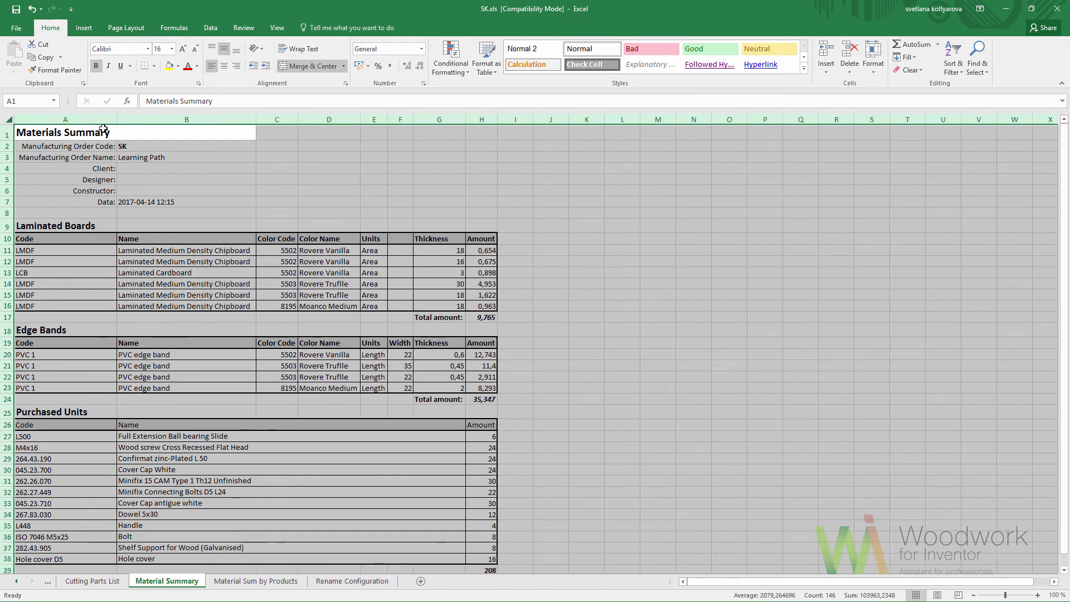
scroll(547, 248, down, 3)
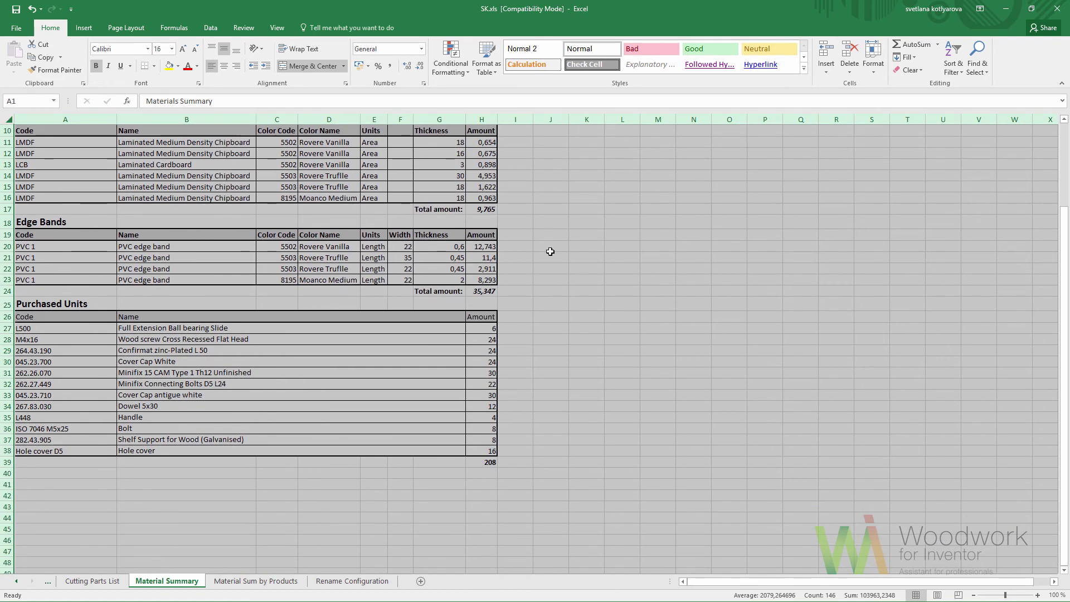
click(110, 579)
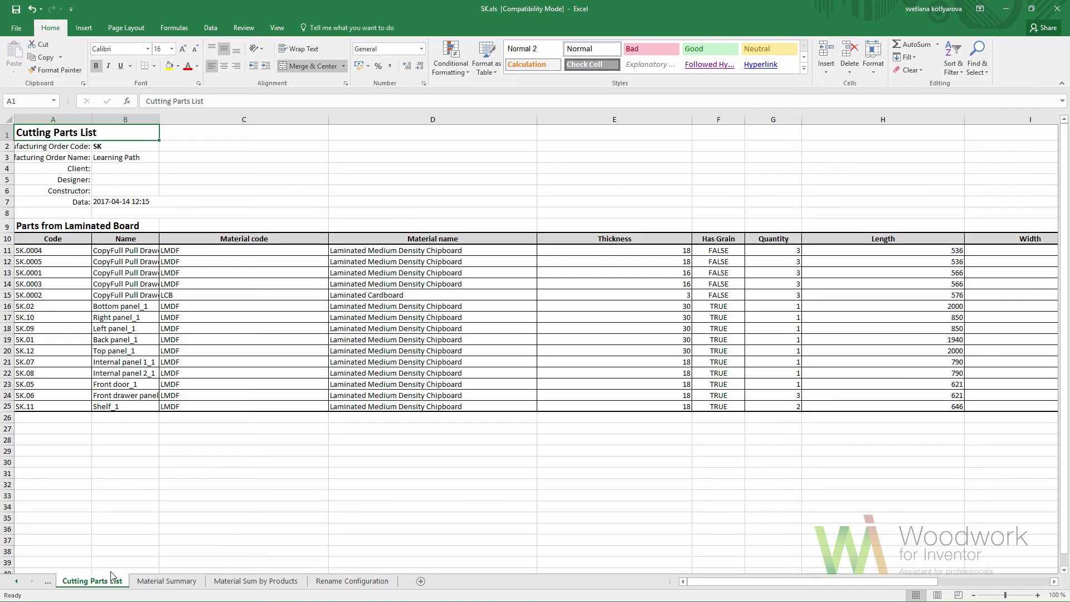
click(8, 119)
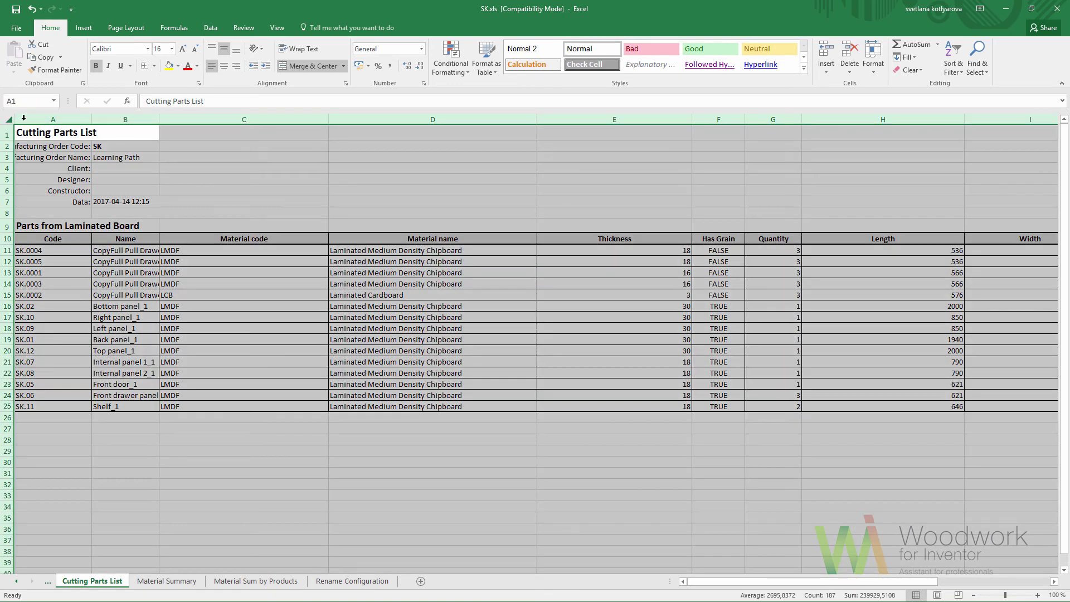
double_click(94, 119)
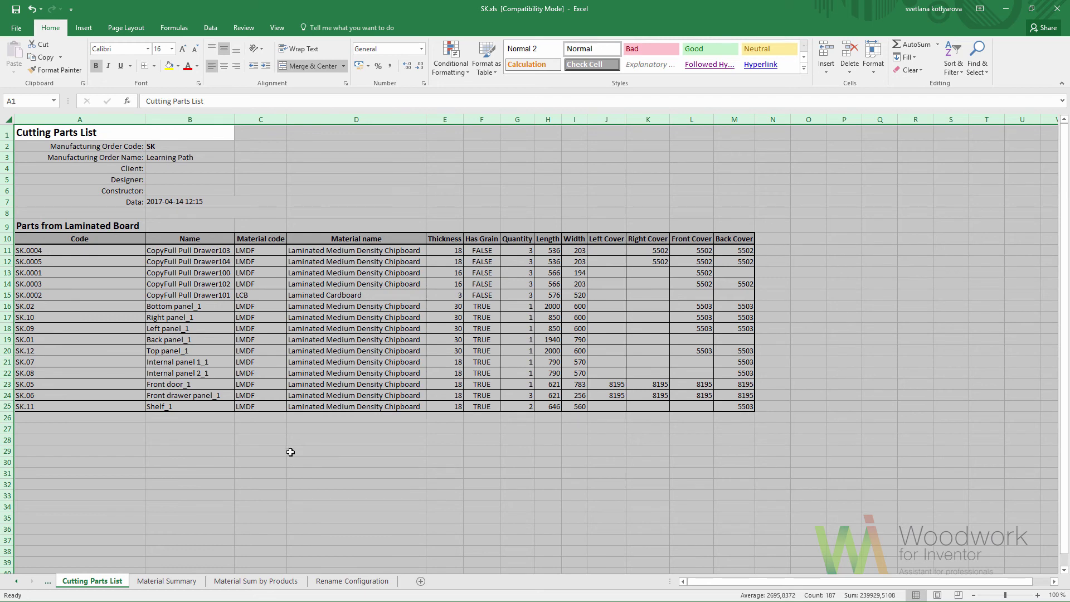
- Auto-fit every column of the Complete Parts List sheet to its contents
click(17, 581)
click(17, 581)
click(17, 581)
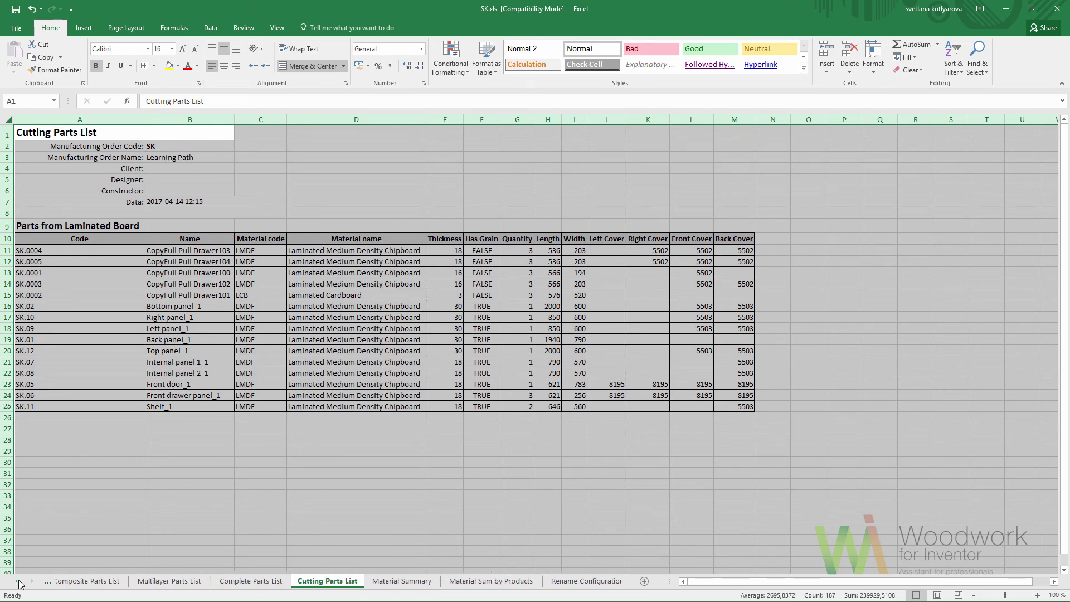
click(18, 581)
click(342, 581)
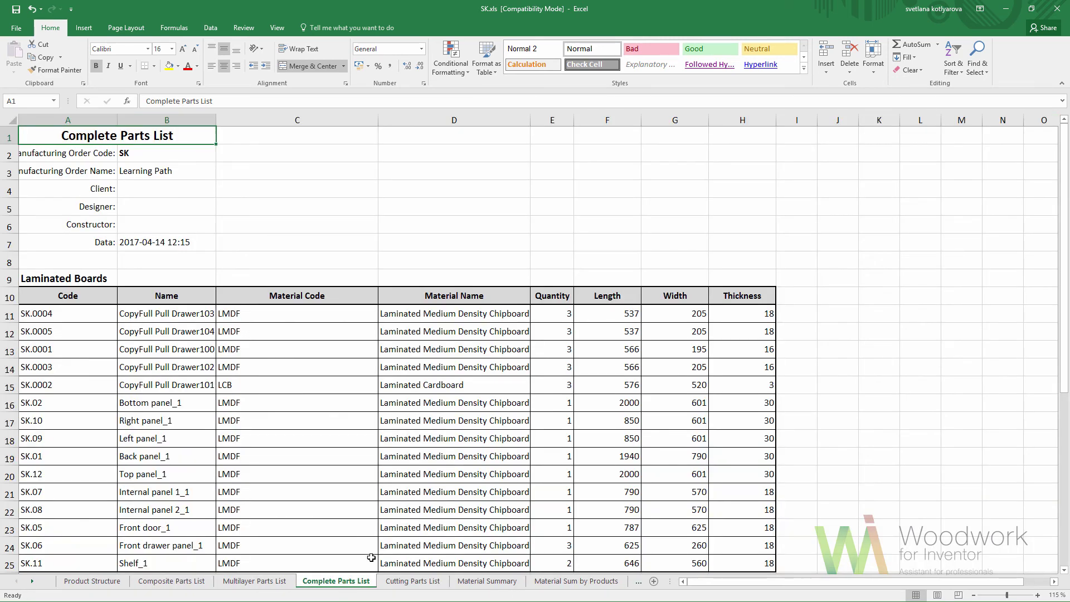
click(10, 120)
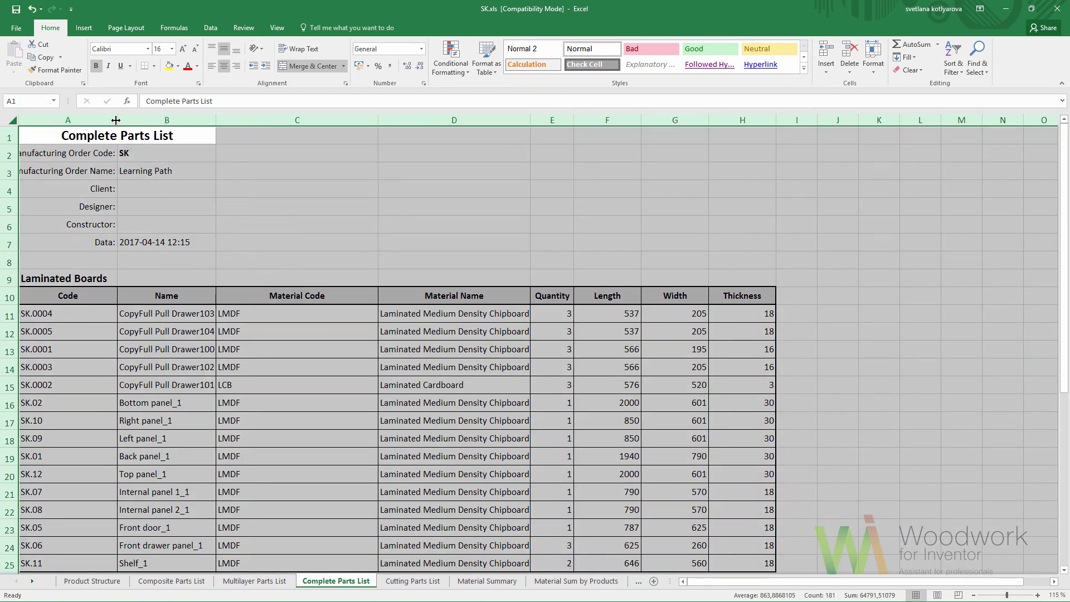
drag(116, 120, 116, 120)
double_click(116, 120)
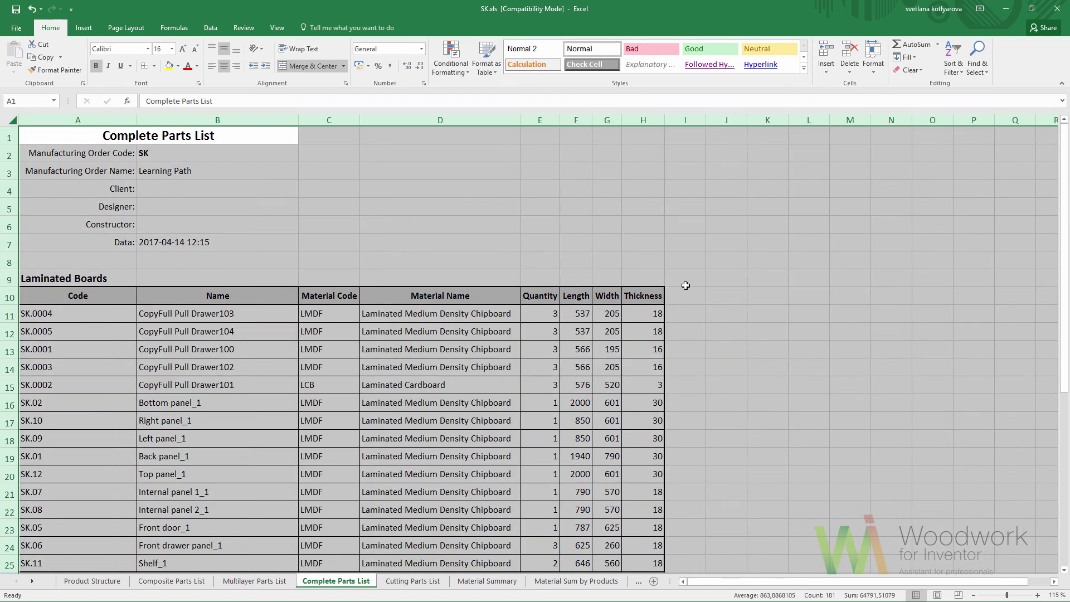
scroll(686, 286, down, 5)
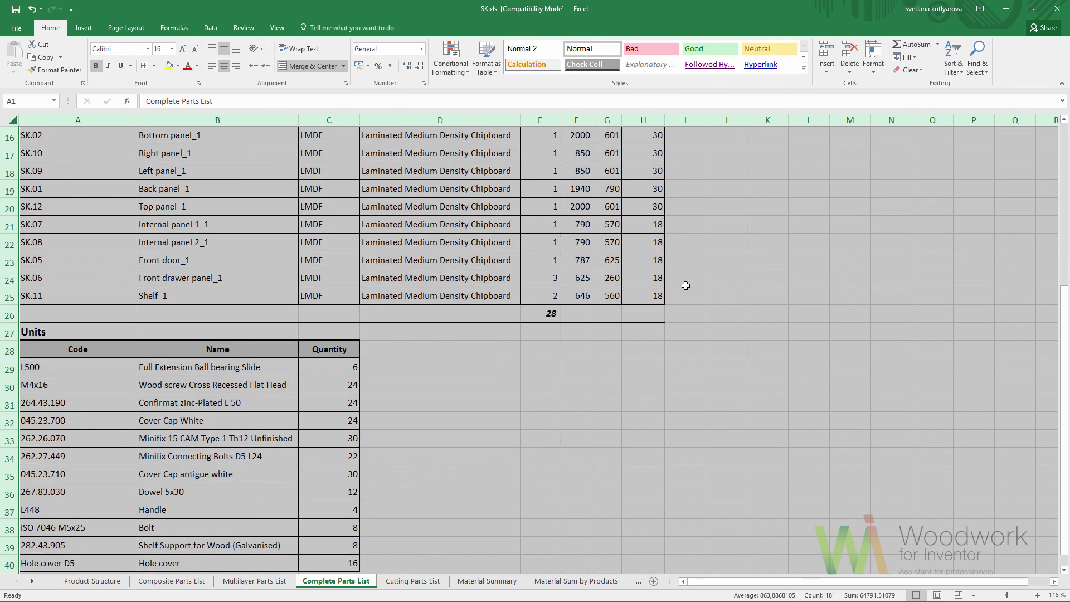
scroll(685, 285, down, 3)
- Auto-fit every column of the Product Structure sheet so full entries show
click(92, 580)
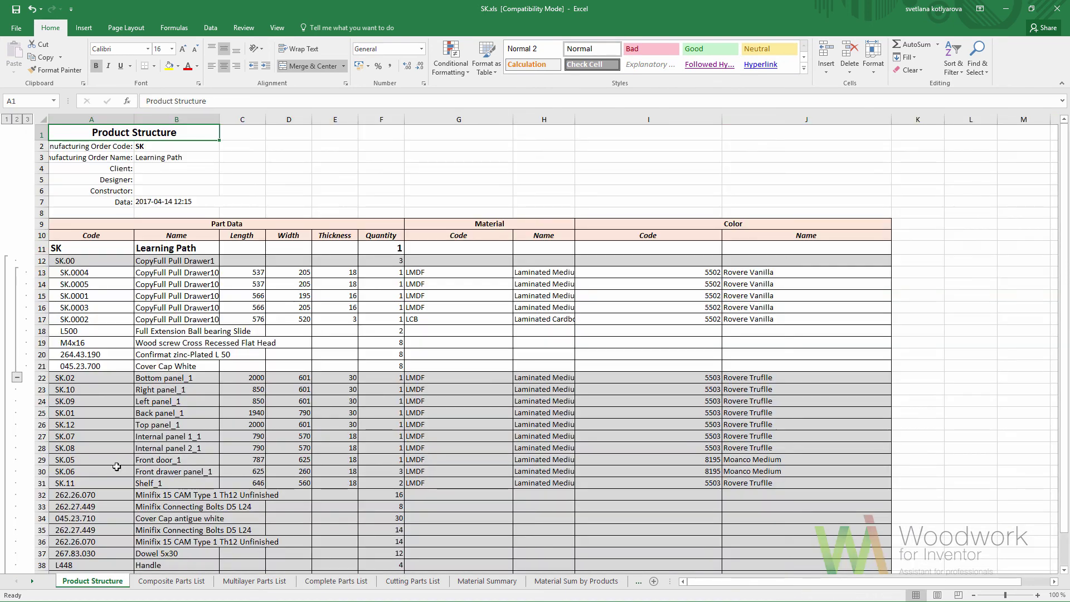
click(44, 119)
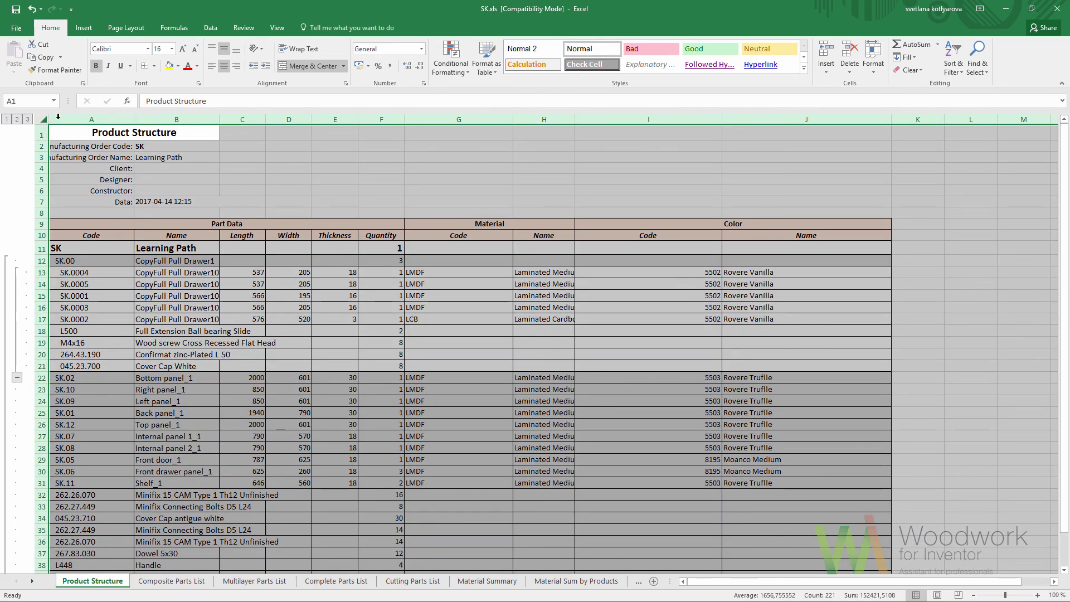
double_click(134, 118)
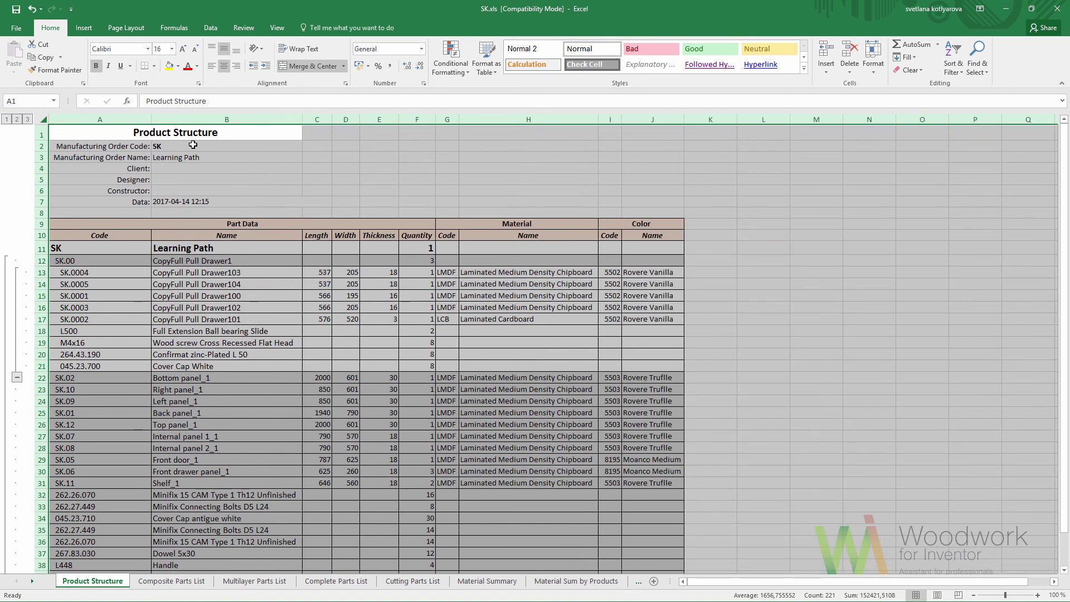
scroll(736, 258, down, 1)
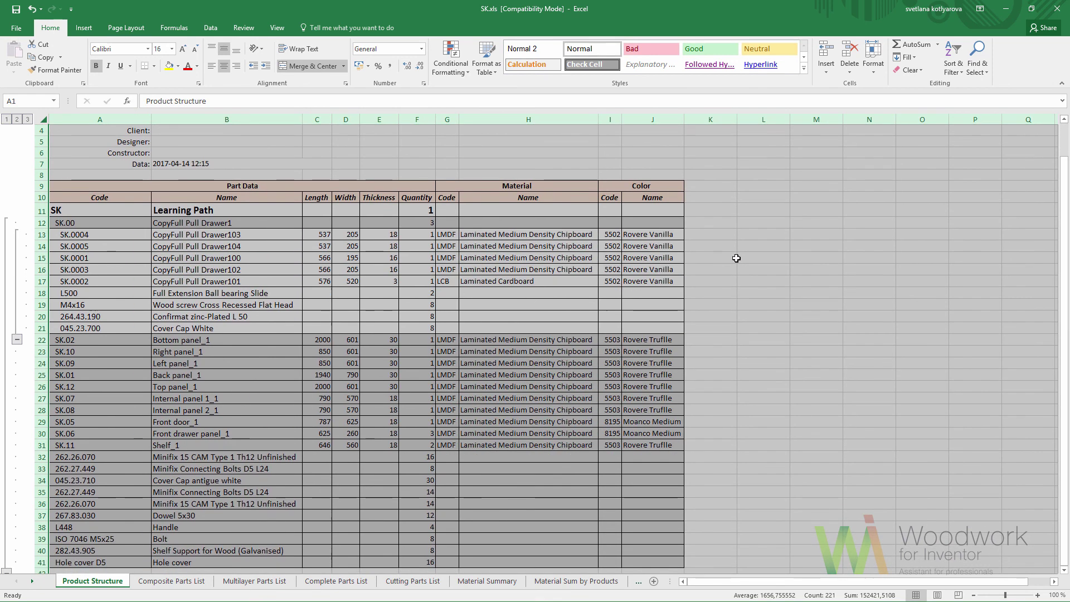
scroll(736, 258, down, 2)
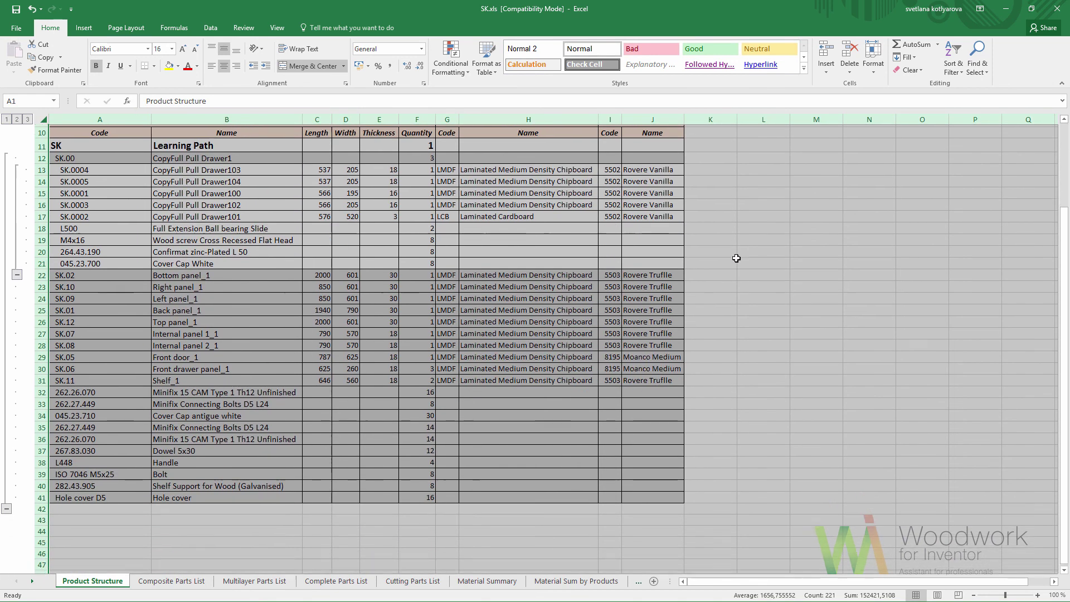